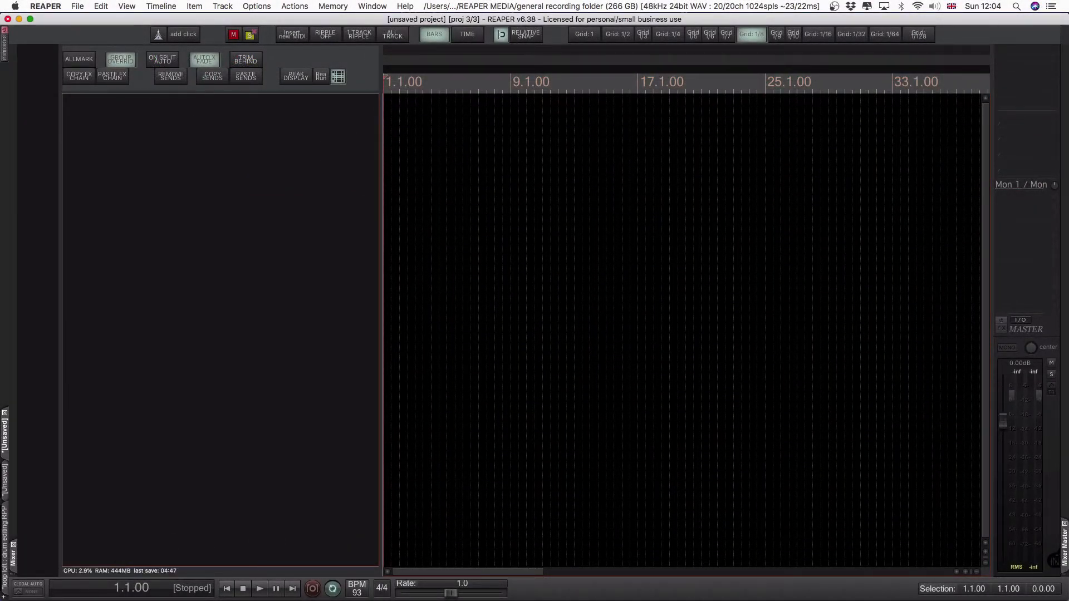
Review the marker and region embedding options in the render settings, keep Markers only, and close without rendering
key(super+alt+r)
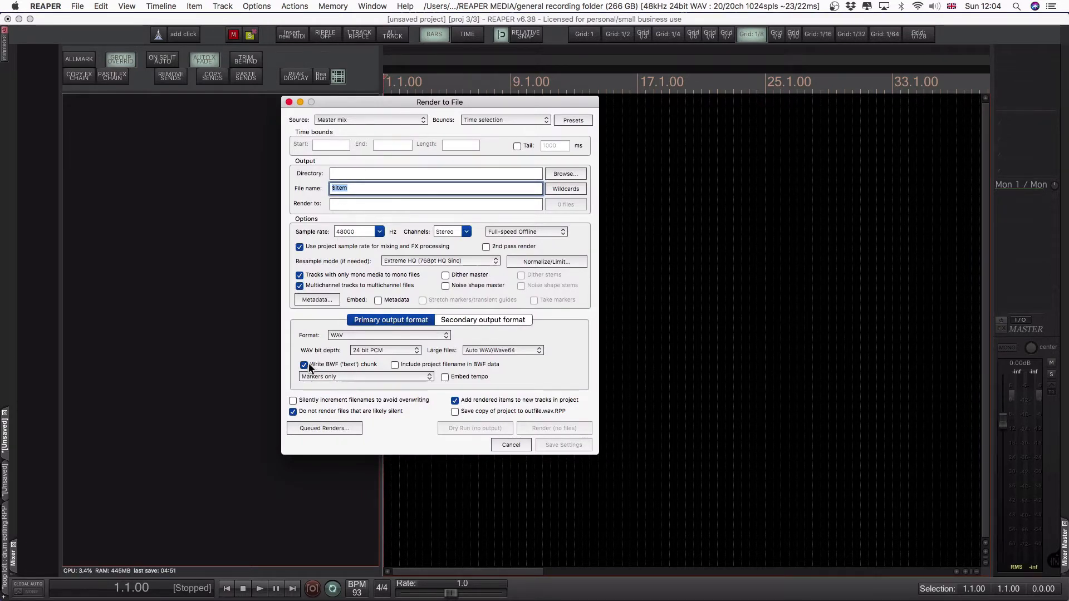
click(318, 377)
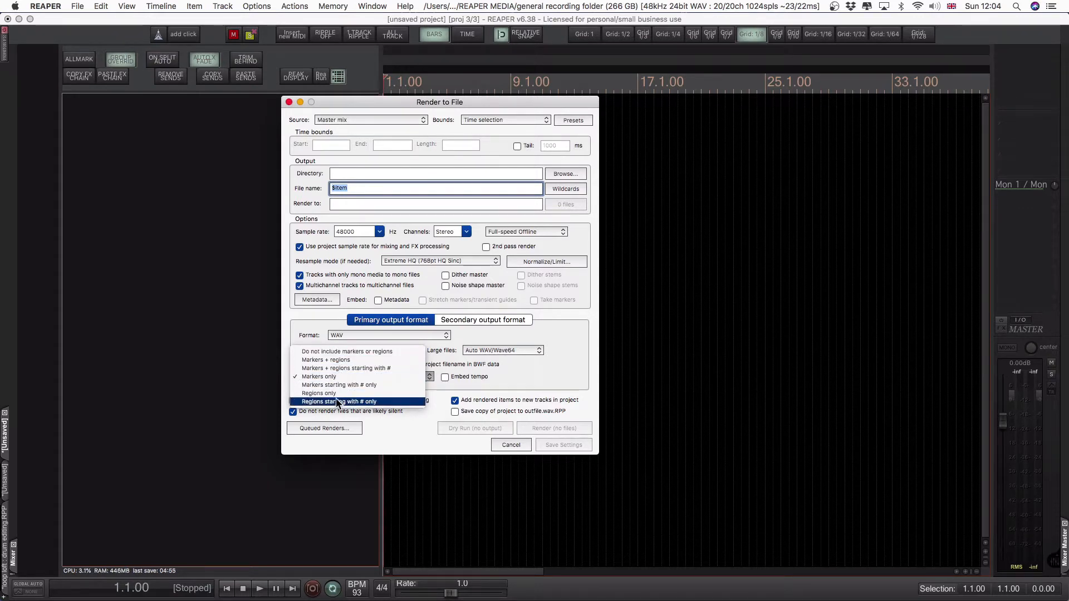
click(332, 376)
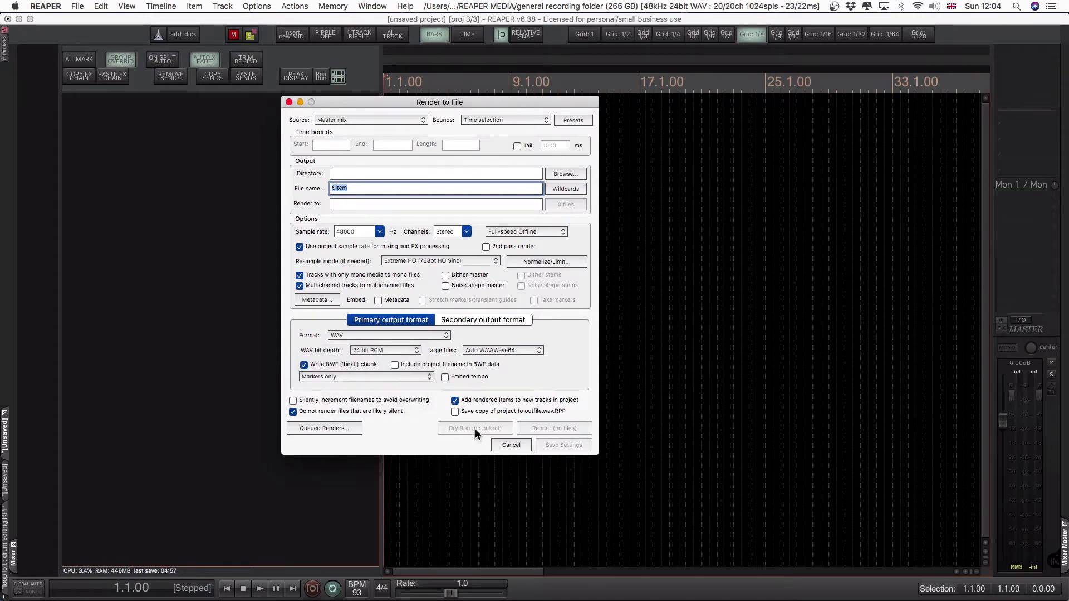
click(512, 445)
Import the CHAmbermain 93 bpm drum mix WAV onto a new track and turn its embedded markers into project markers and regions
drag(785, 478, 210, 233)
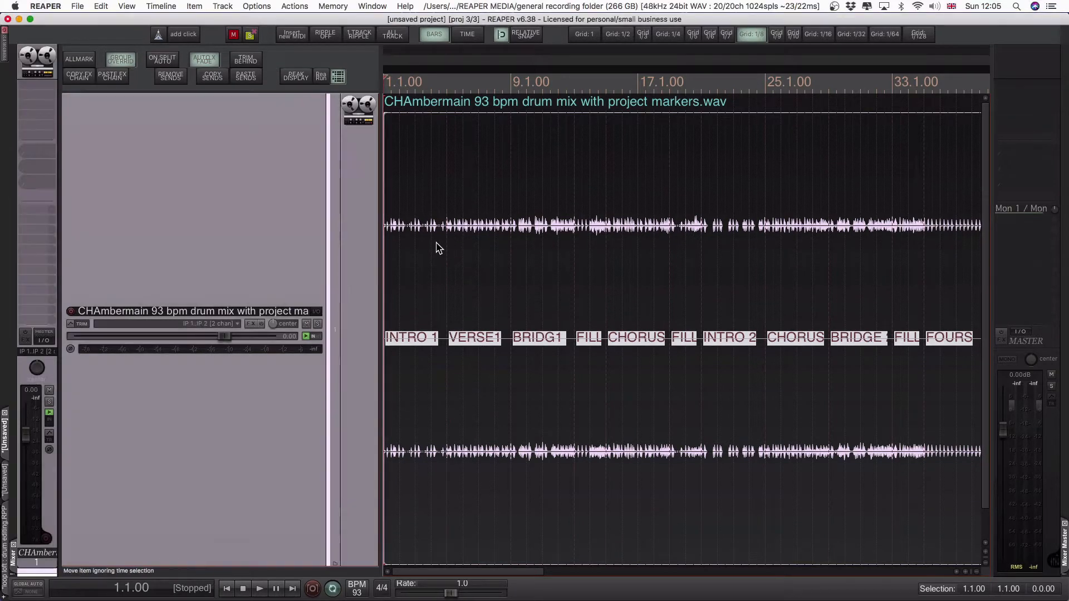
key(super+z)
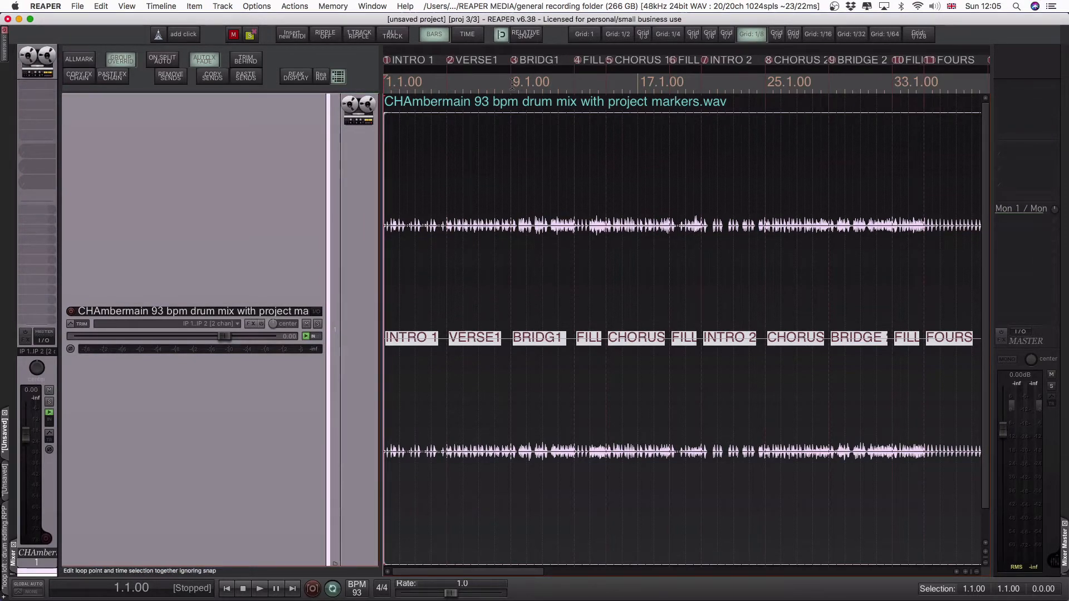
key(shift+super+z)
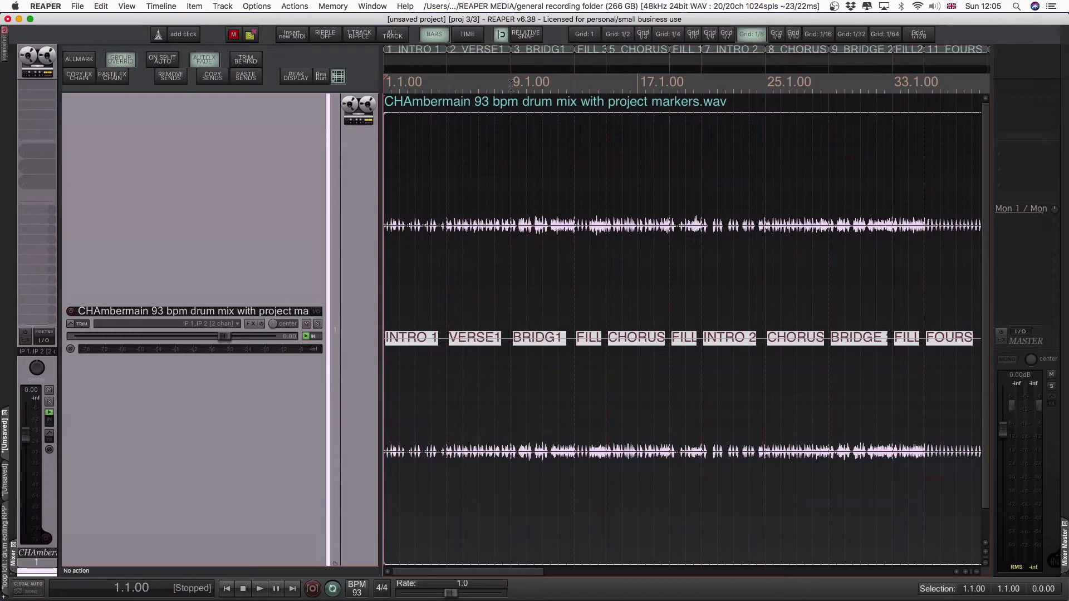
Step the time selection forward through the song regions to region 8 CHORUS and back towards INTRO 1
key(Right)
key(Right)
key(Right)
key(Right)
key(Right)
key(Right)
key(Right)
key(Right)
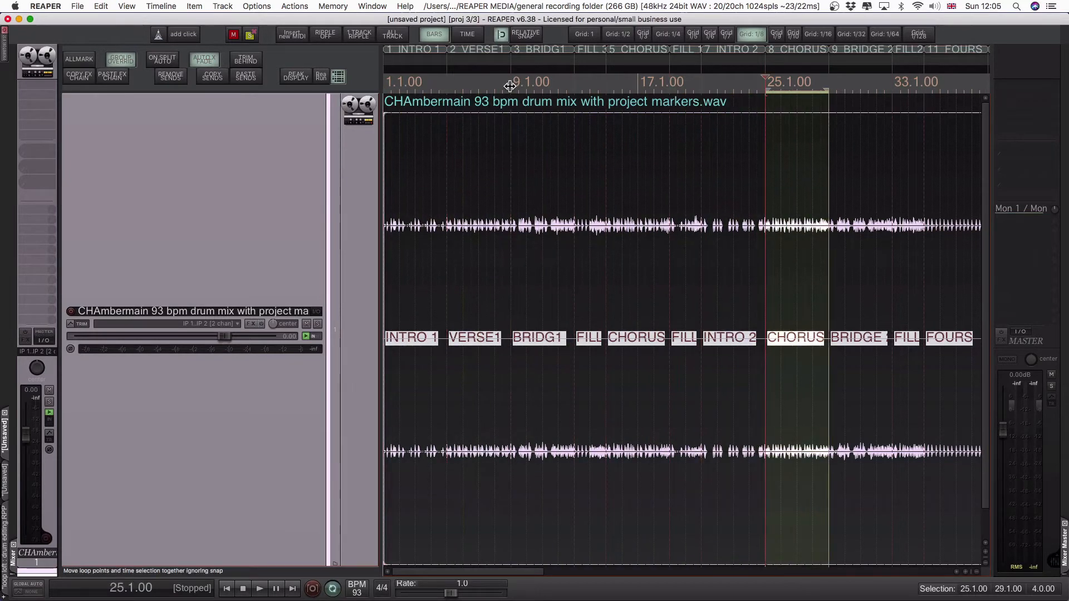
key(Left)
key(Left)
key(Left)
key(Left)
key(Left)
key(Left)
key(Left)
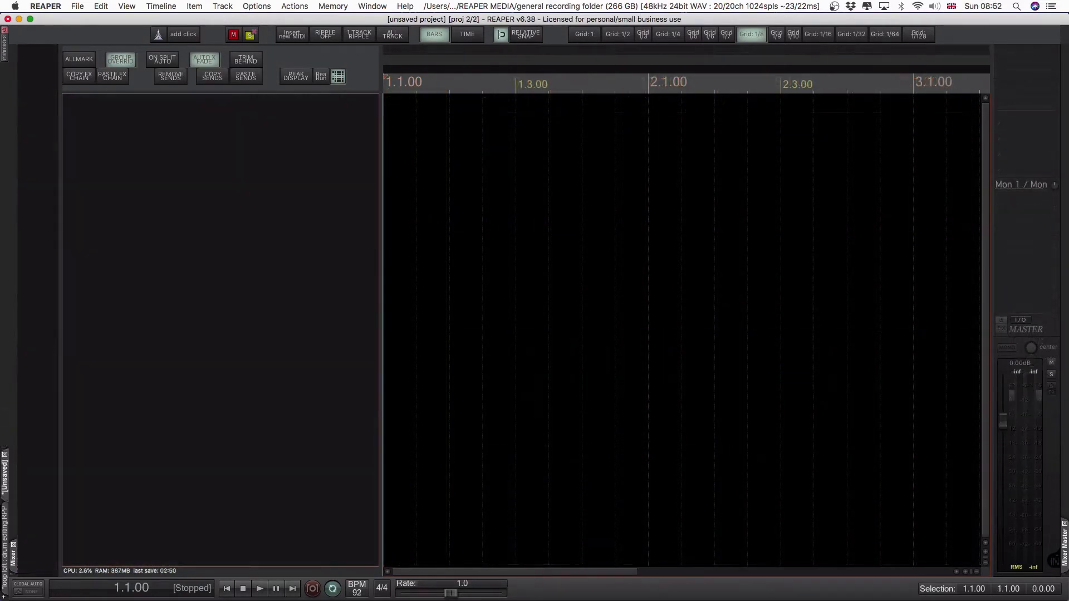
Import the 15 Bridge_1 drum files from the 92bpm_Folky_Brushes folder onto separate tracks in the empty project
key(super+Tab)
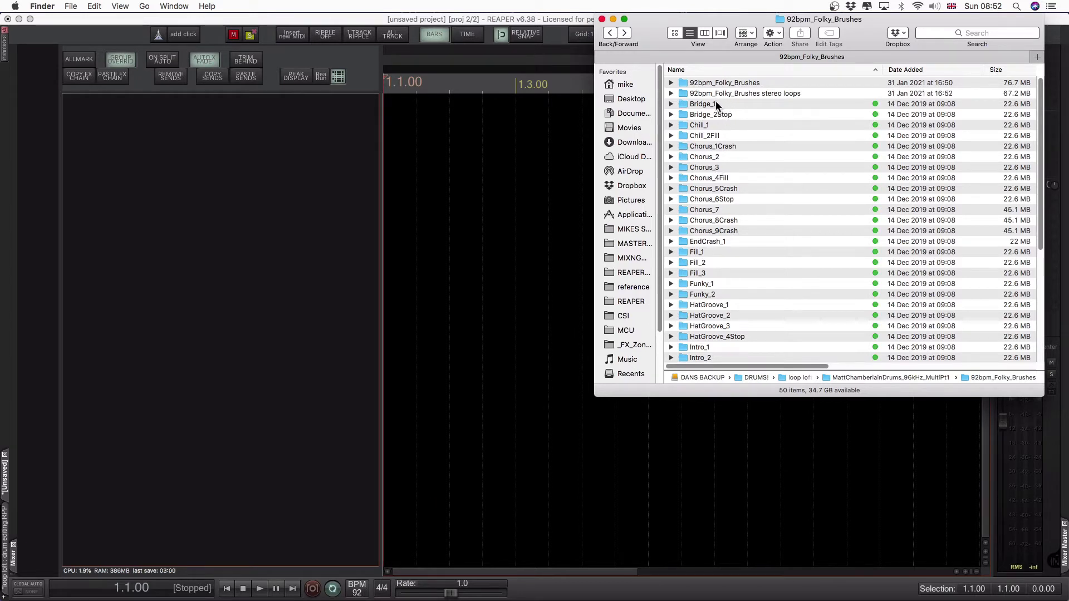
click(671, 104)
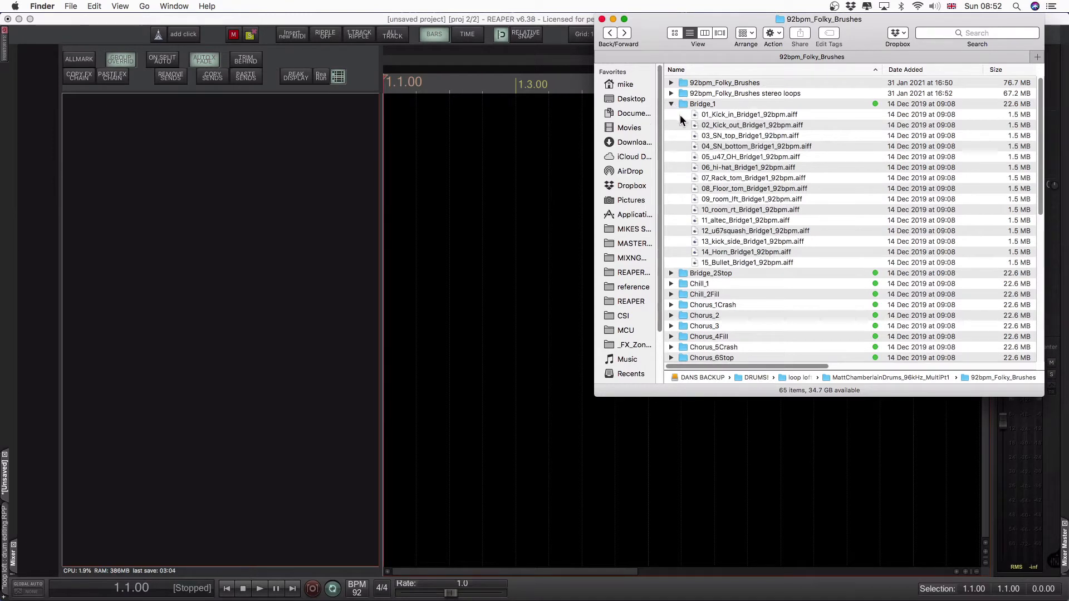
drag(680, 115, 744, 259)
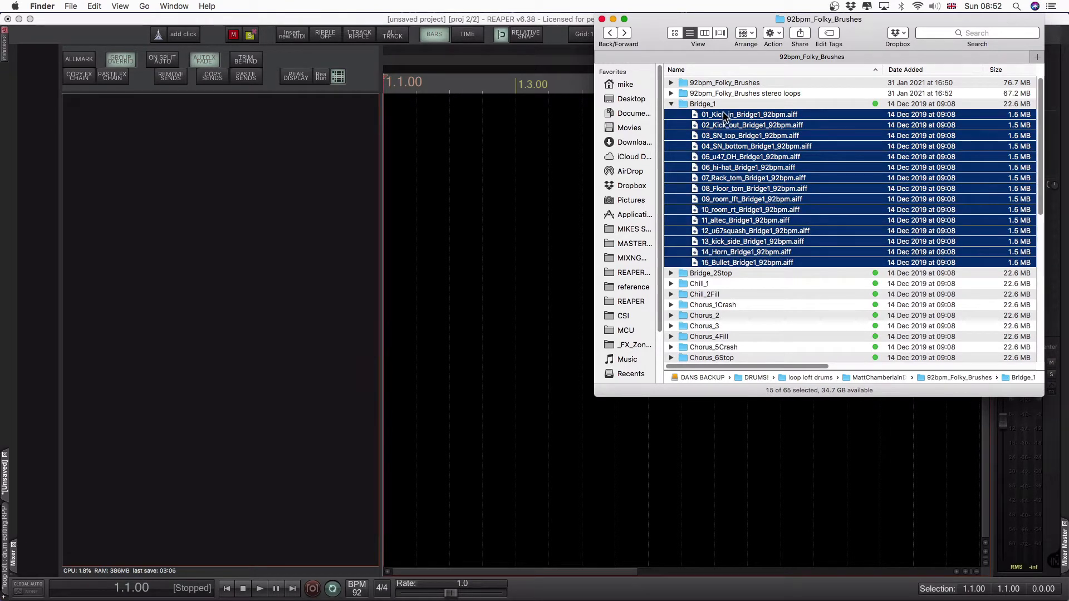
drag(724, 116, 293, 200)
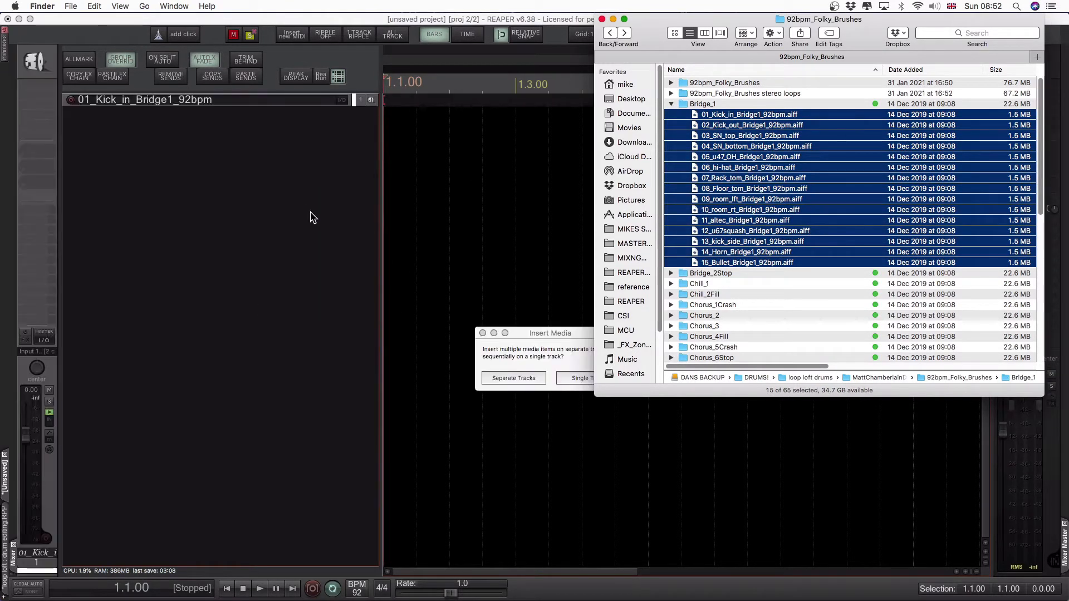
click(523, 376)
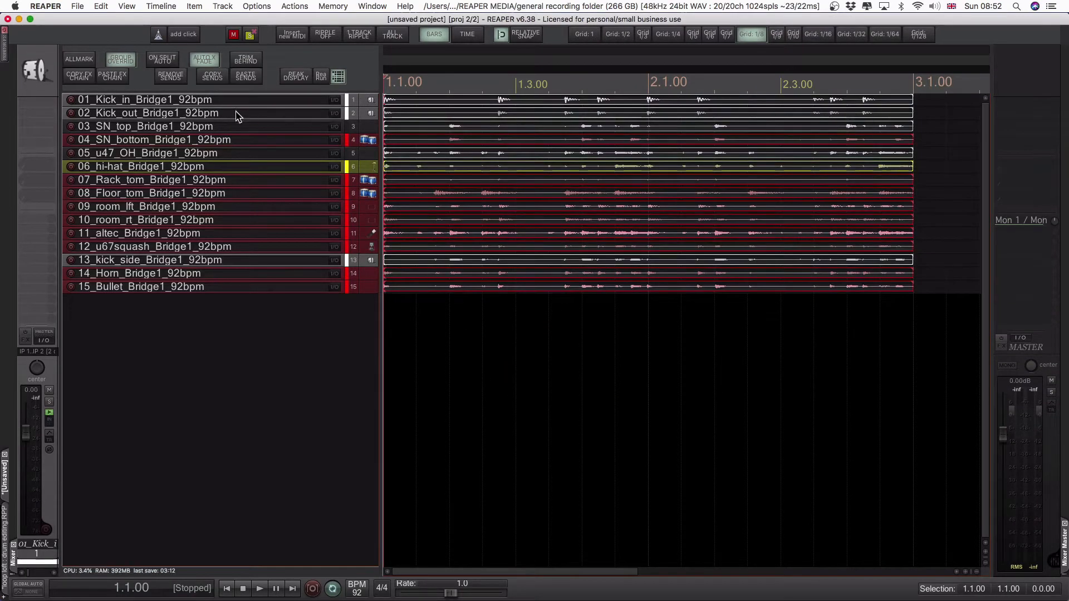
Collapse the Bridge_1 folder in Finder and add a second colour tag to it
scroll(286, 154, down, 3)
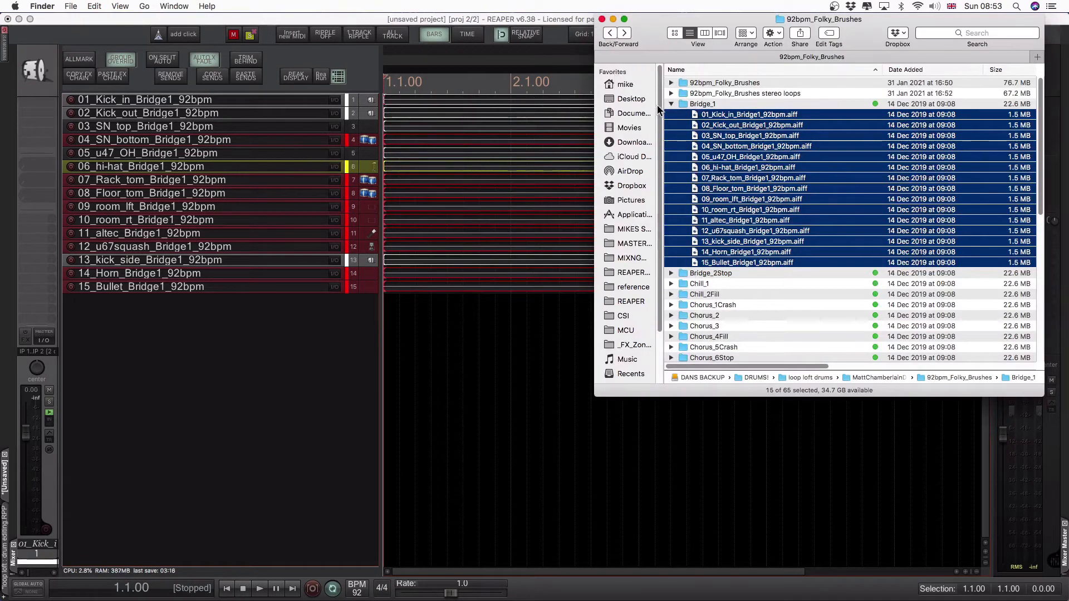
click(672, 104)
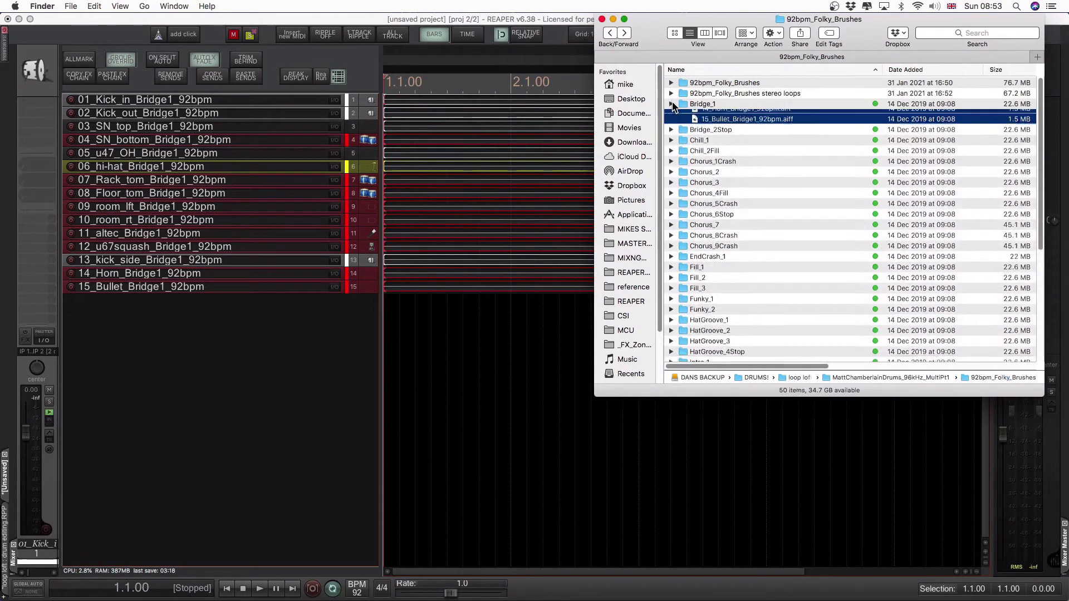
click(856, 104)
right_click(855, 104)
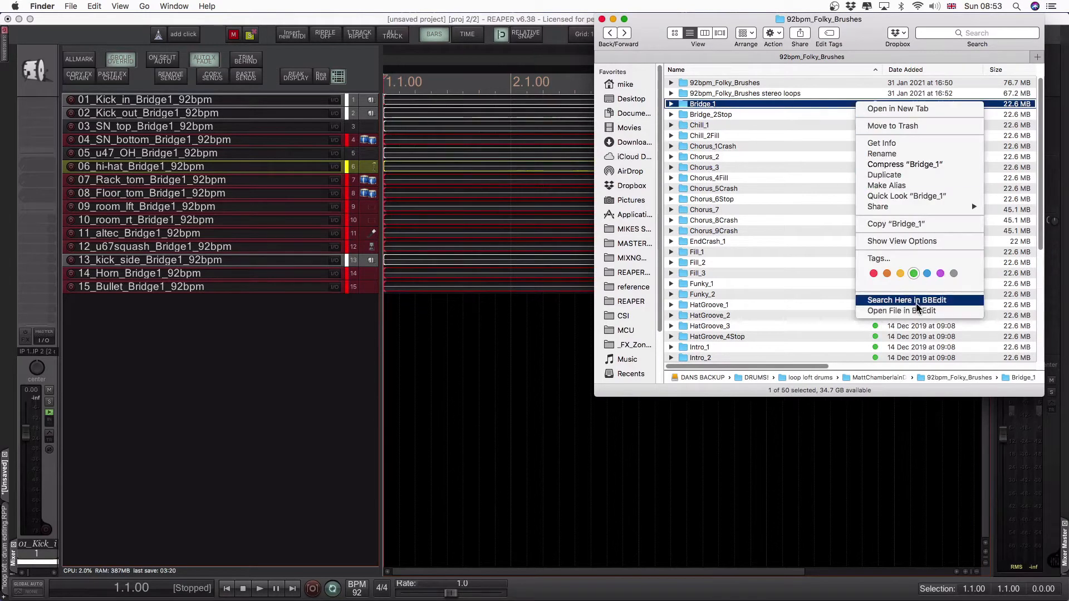
click(712, 150)
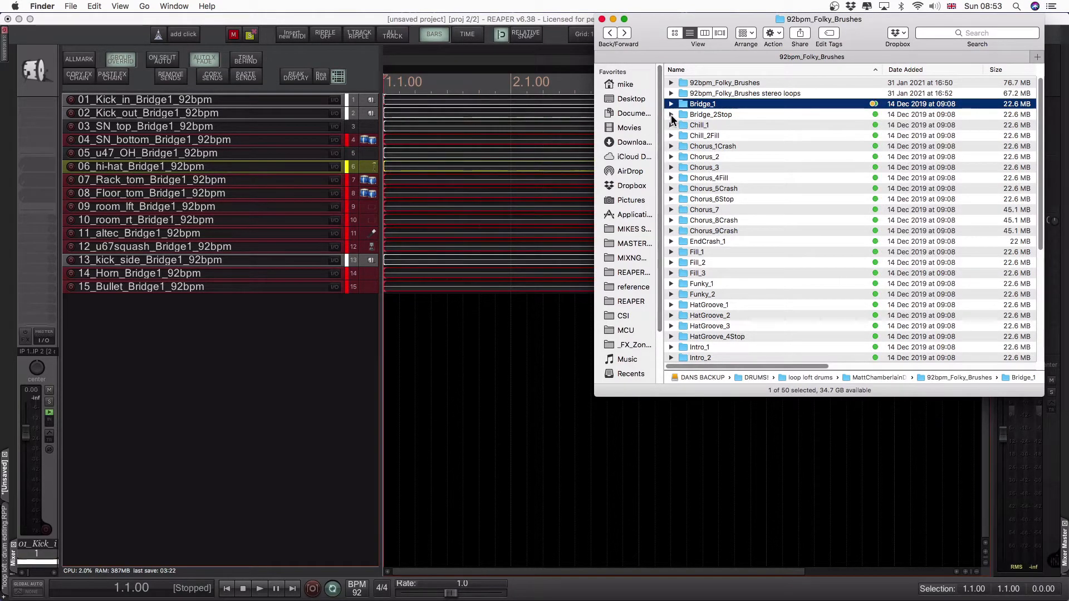
Place the 15 Bridge_2Stop drum files on the matching separate tracks directly after the Bridge_1 items, at bar 3.1.00
click(672, 115)
drag(685, 127, 725, 271)
drag(742, 15, 732, 179)
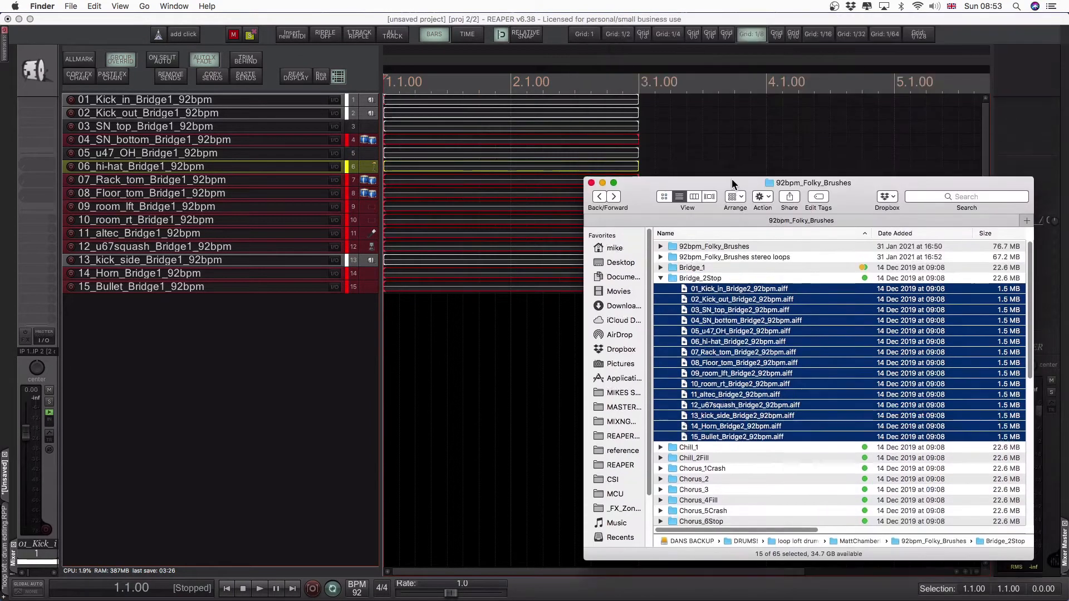
drag(727, 302, 647, 109)
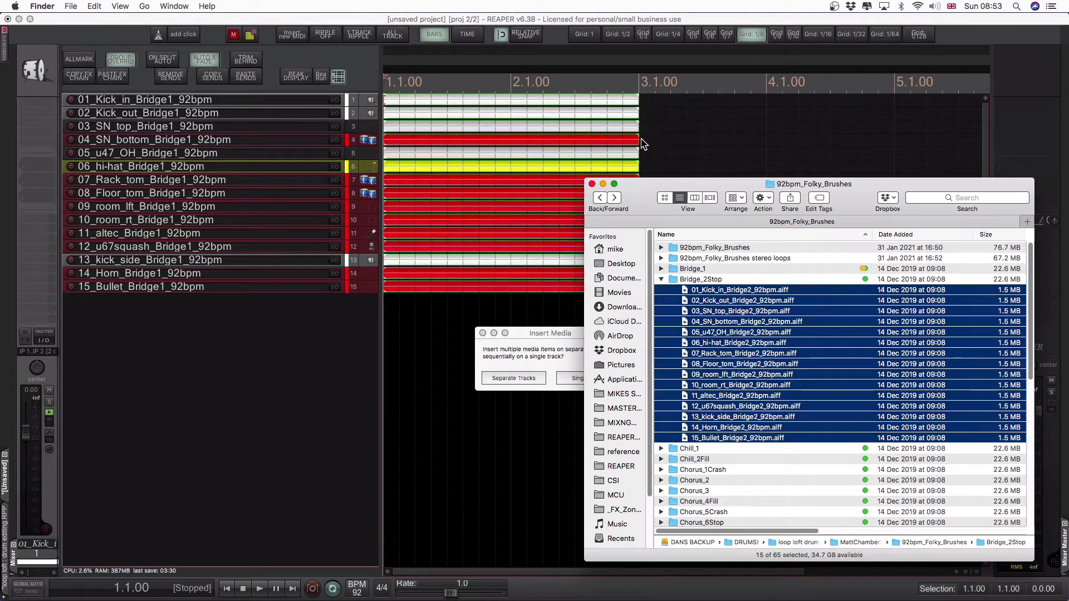
click(512, 378)
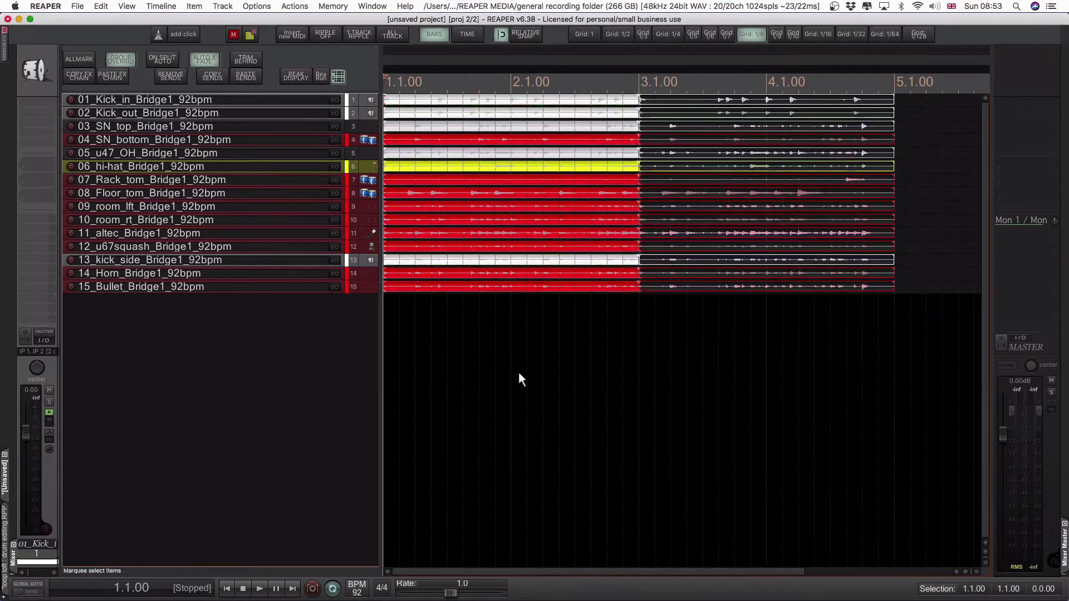
key(super+Up)
key(super+Up)
key(super+Up)
key(super+Up)
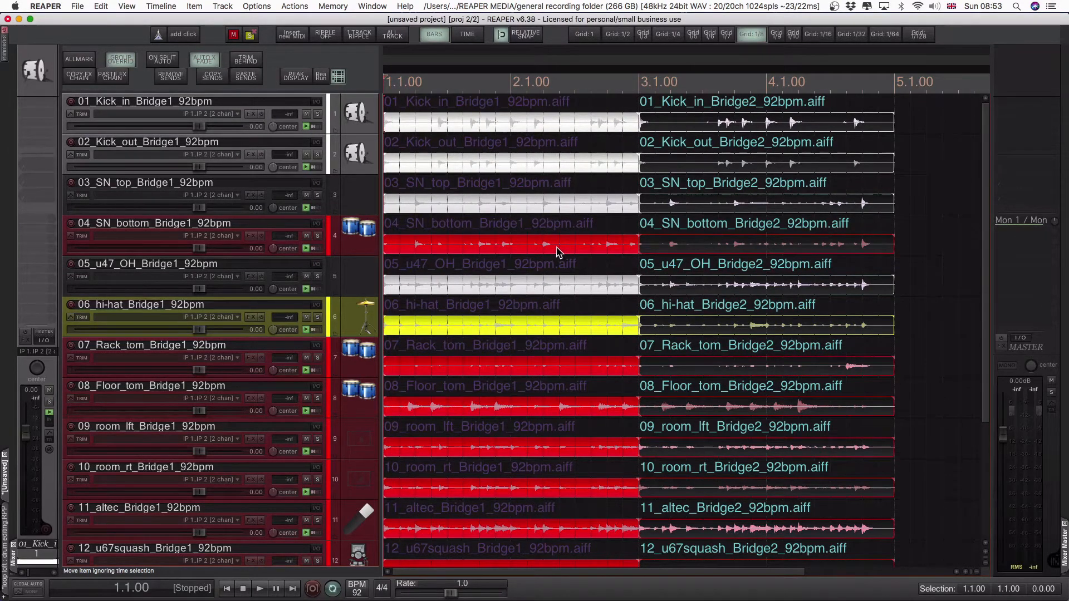
key(super+Down)
Switch to Finder, collapse the Bridge_2Stop folder and add a second colour tag to it
key(super+Tab)
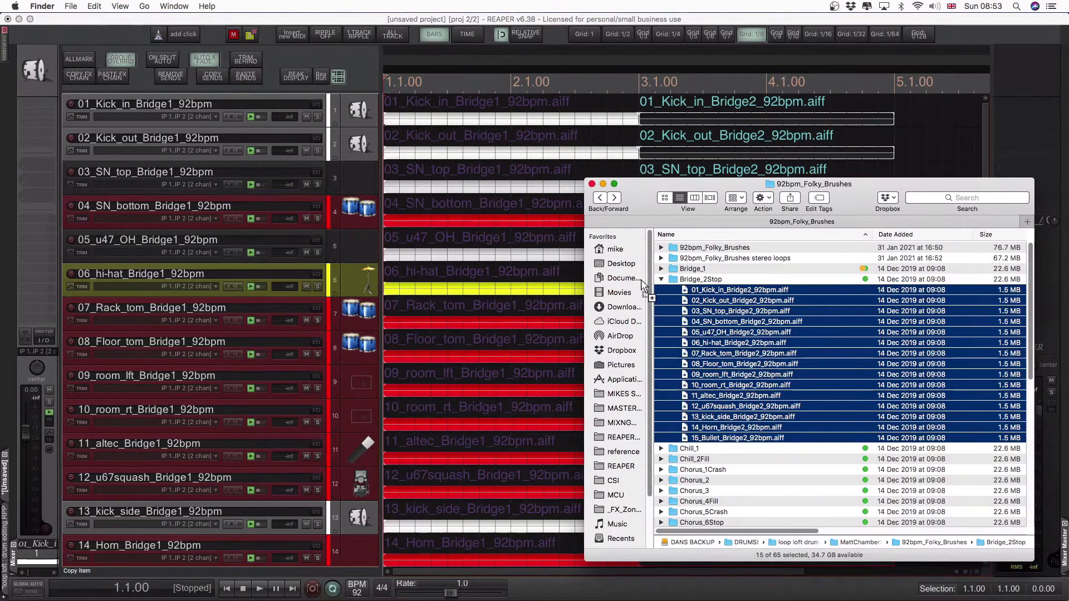
click(660, 279)
click(688, 279)
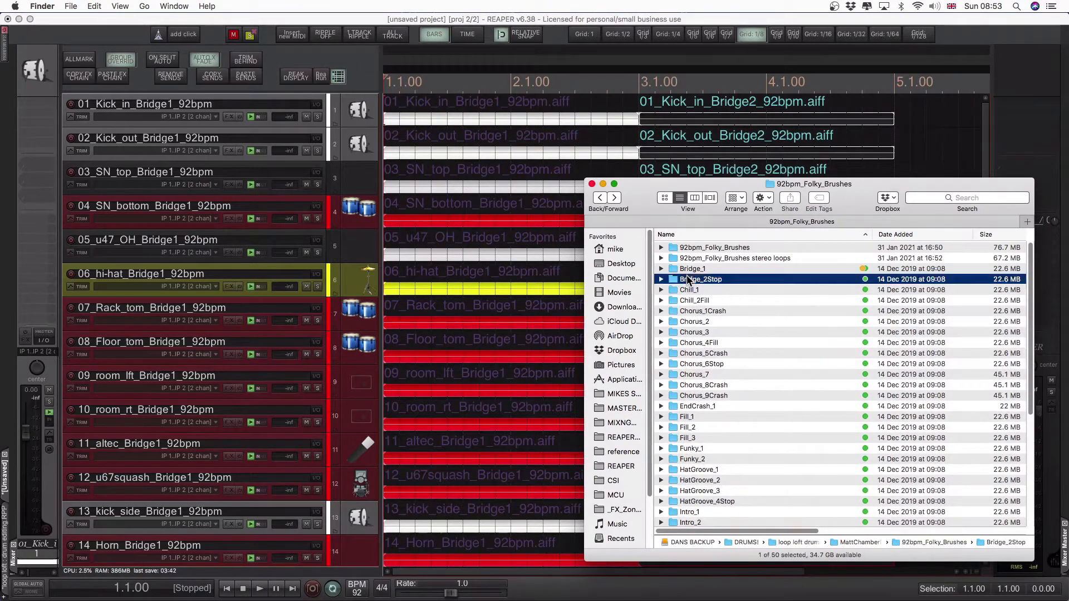
right_click(688, 279)
click(731, 446)
Place the 15 Chill_1 drum files on the matching separate tracks directly after the Bridge_2Stop items, at bar 5.1.00
click(661, 289)
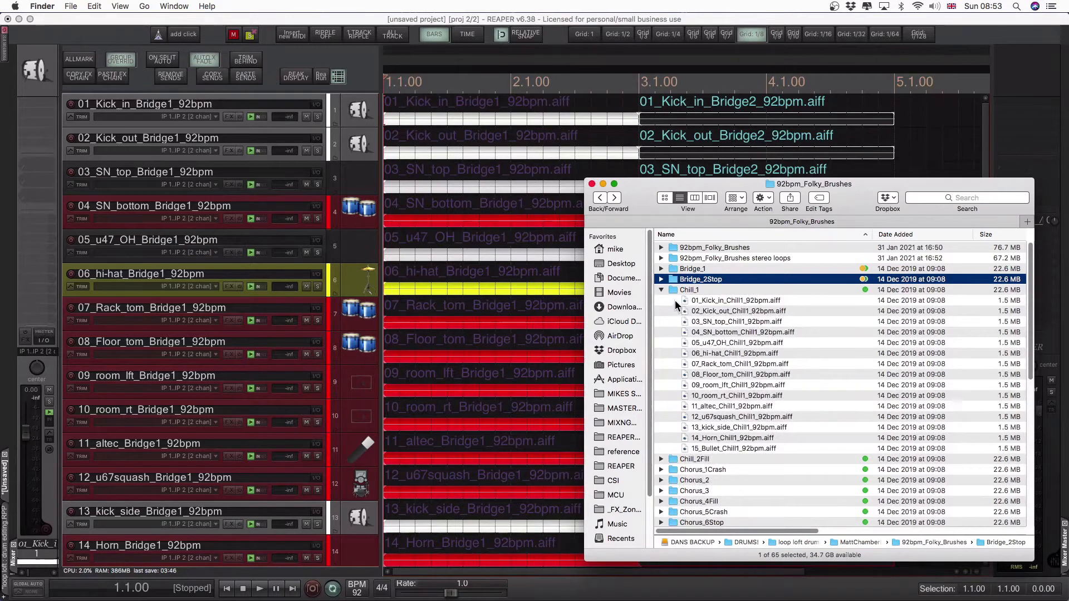
drag(674, 300, 724, 446)
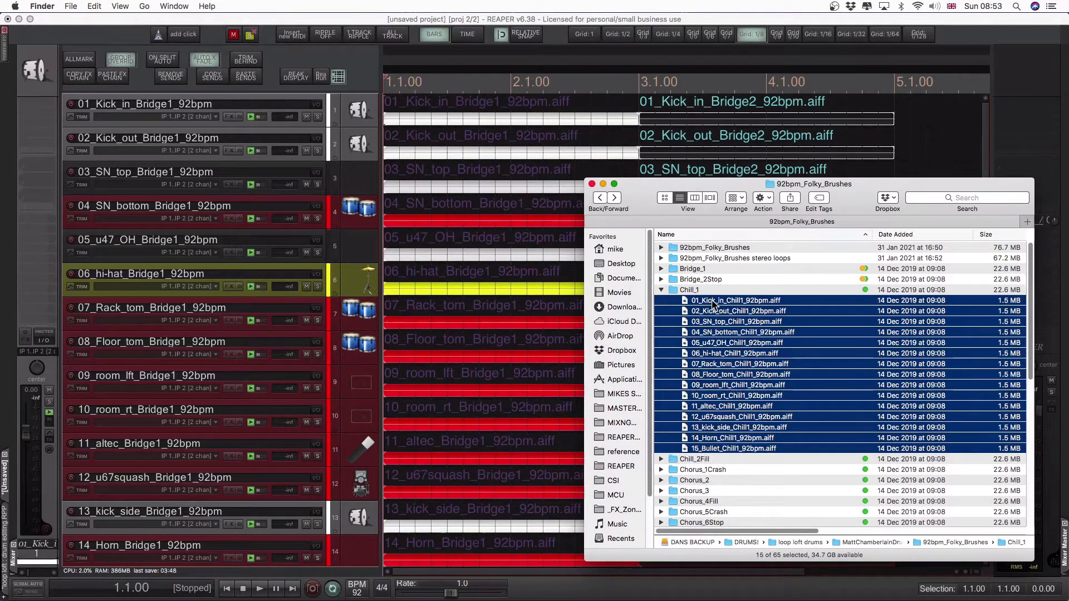
drag(714, 304, 903, 125)
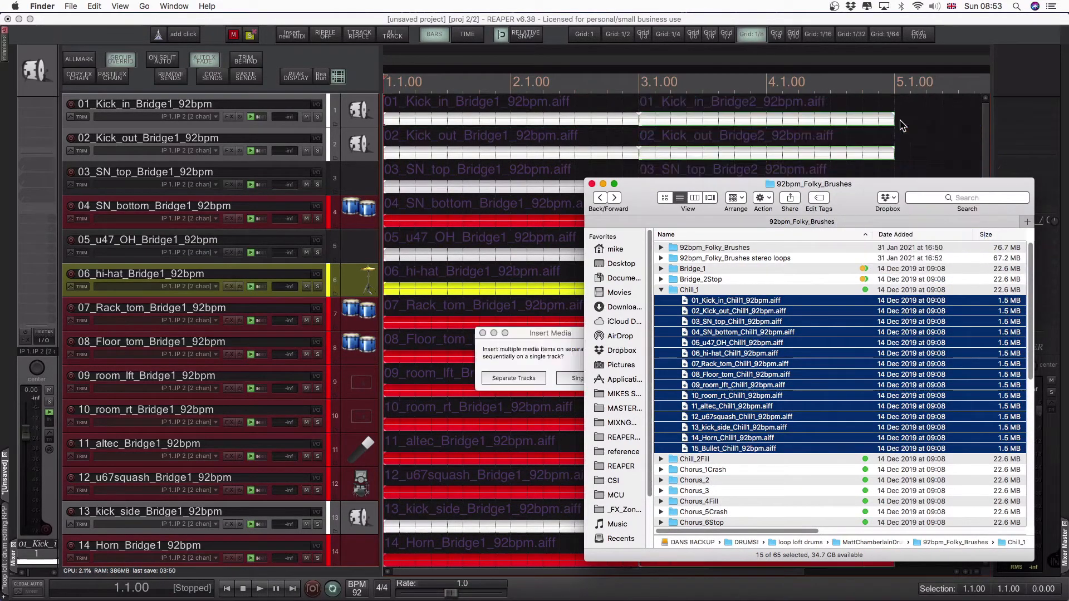
click(514, 377)
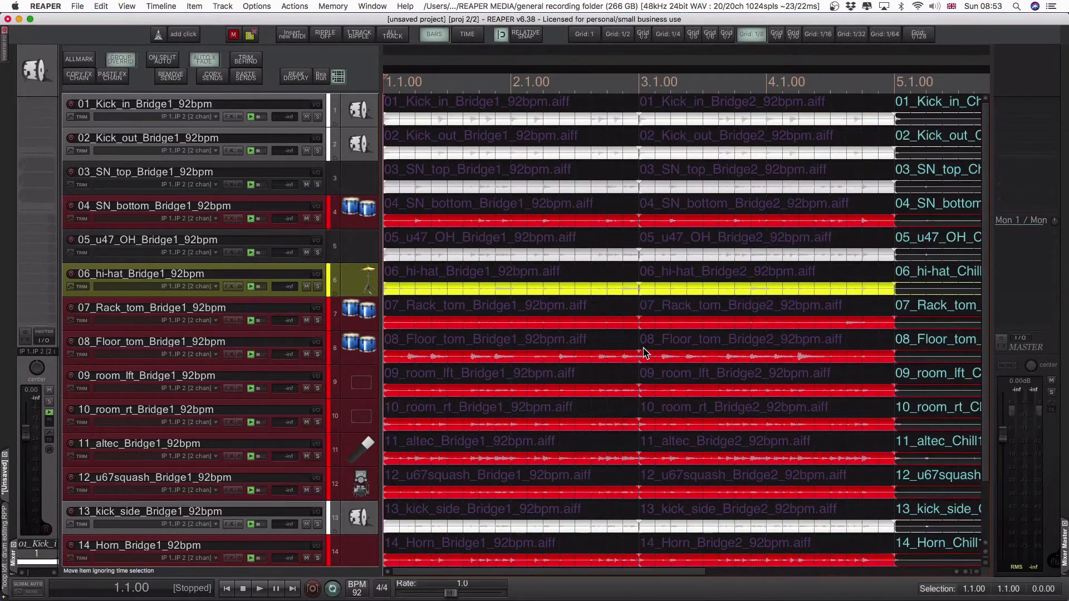
scroll(644, 351, down, 5)
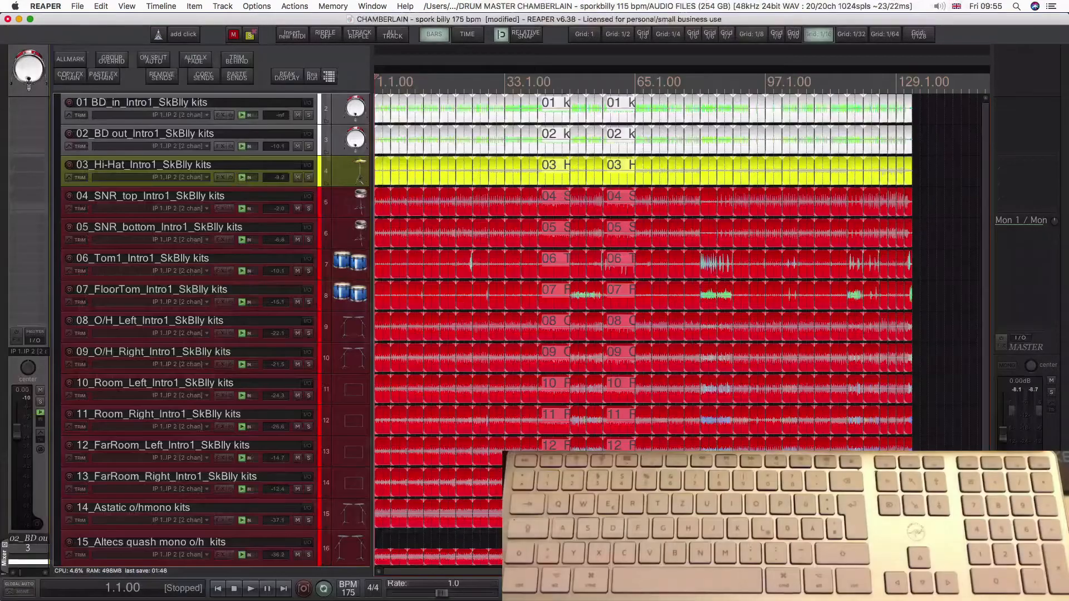
Set the time selection to all items and render the master mix under the file name CHAMBERLAIN - spork billy 175 bpm BNC
key(super+a)
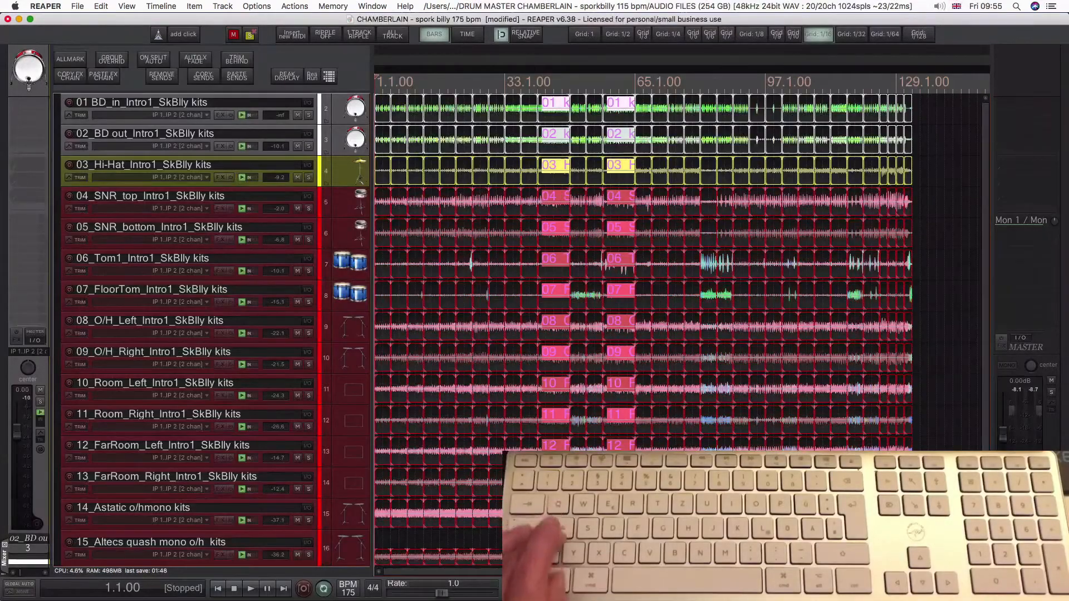
key(t)
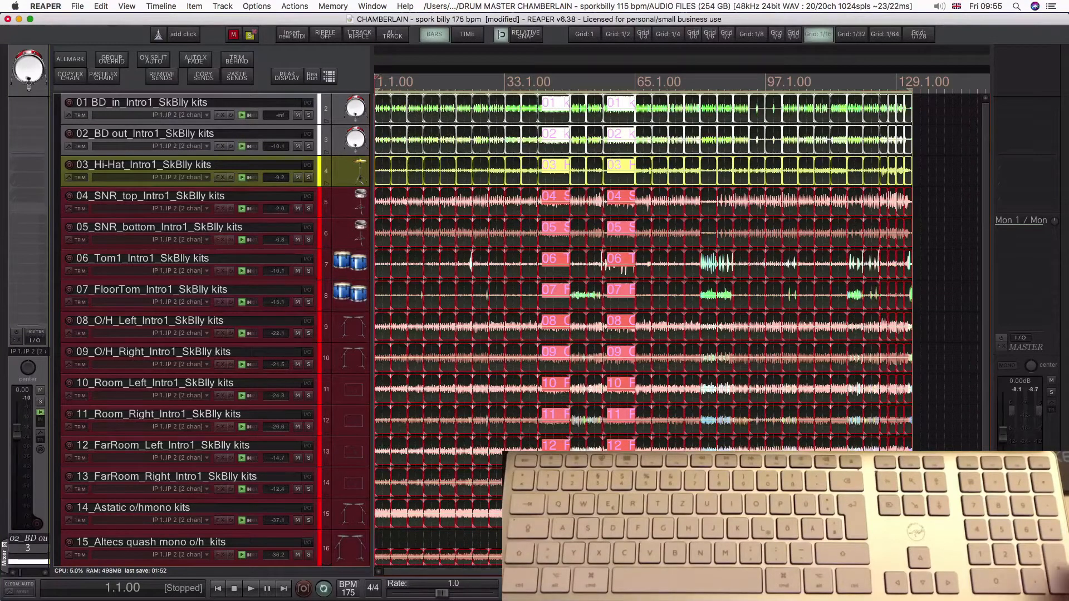
key(super+alt+r)
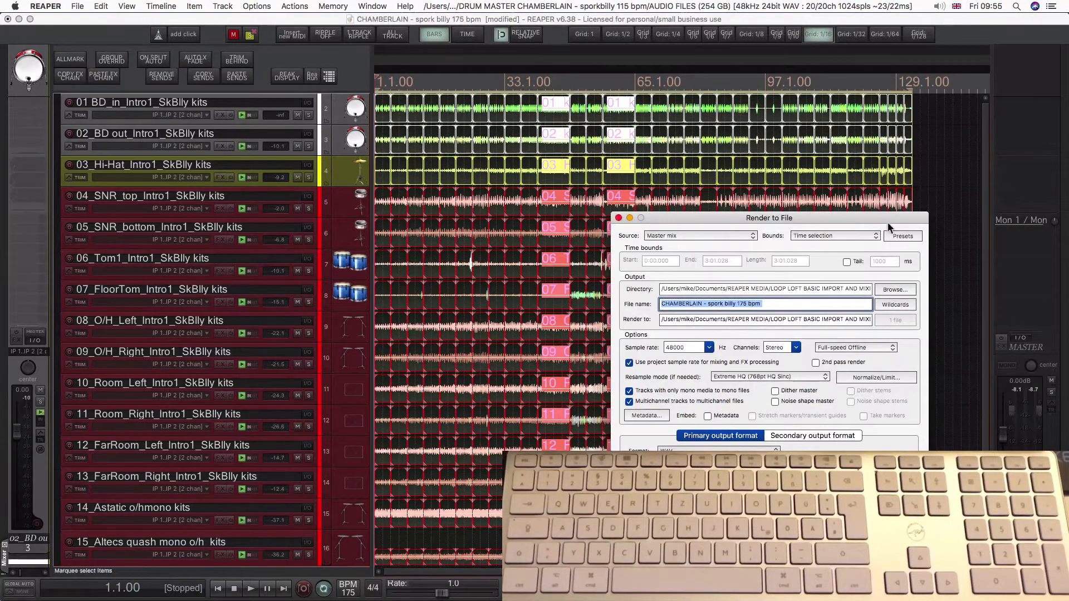
click(766, 303)
text(BNC)
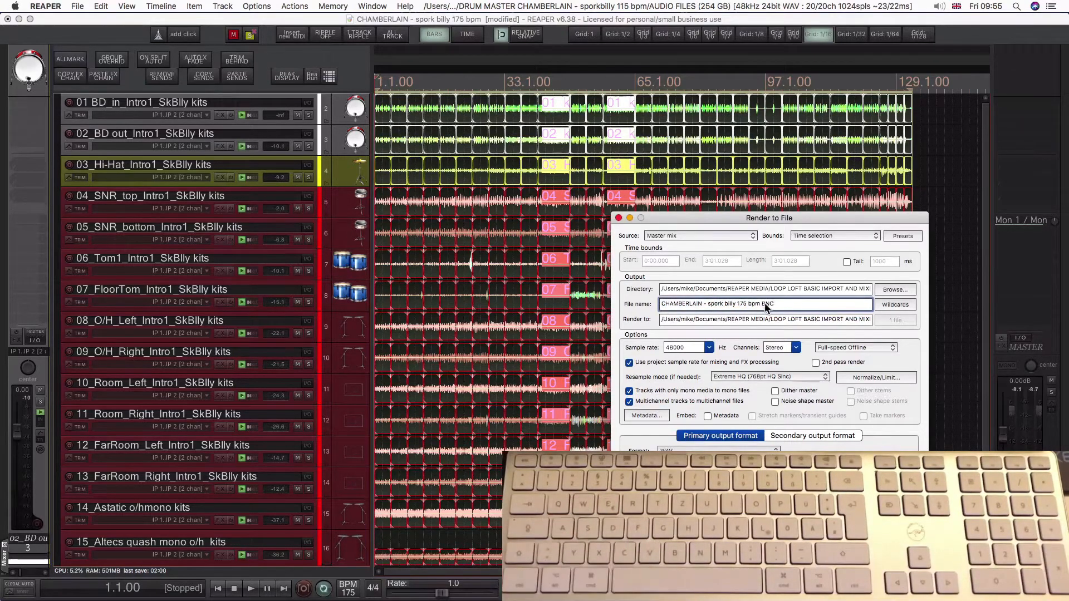
key(Return)
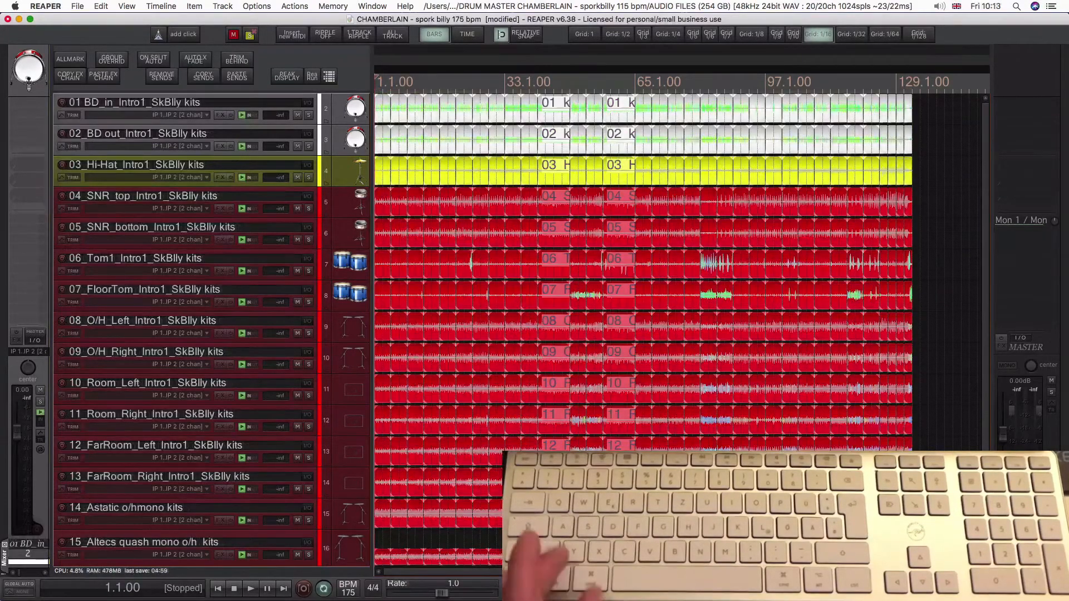
Select the 15 individual drum tracks, from 01 BD_in to 15_Altecs quash mono o/h, and mute them
key(Tab)
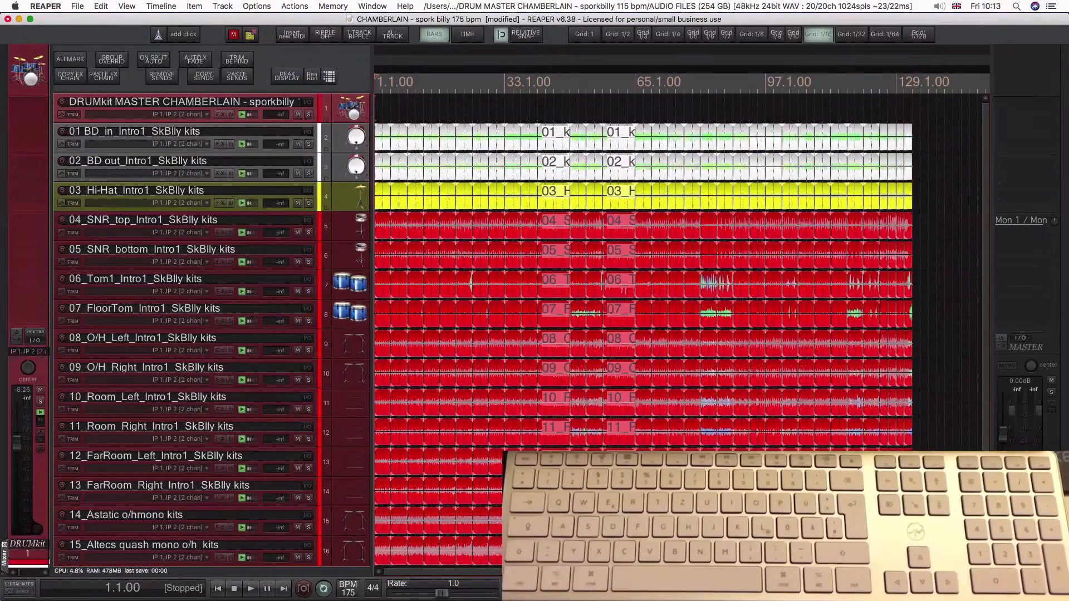
click(349, 551)
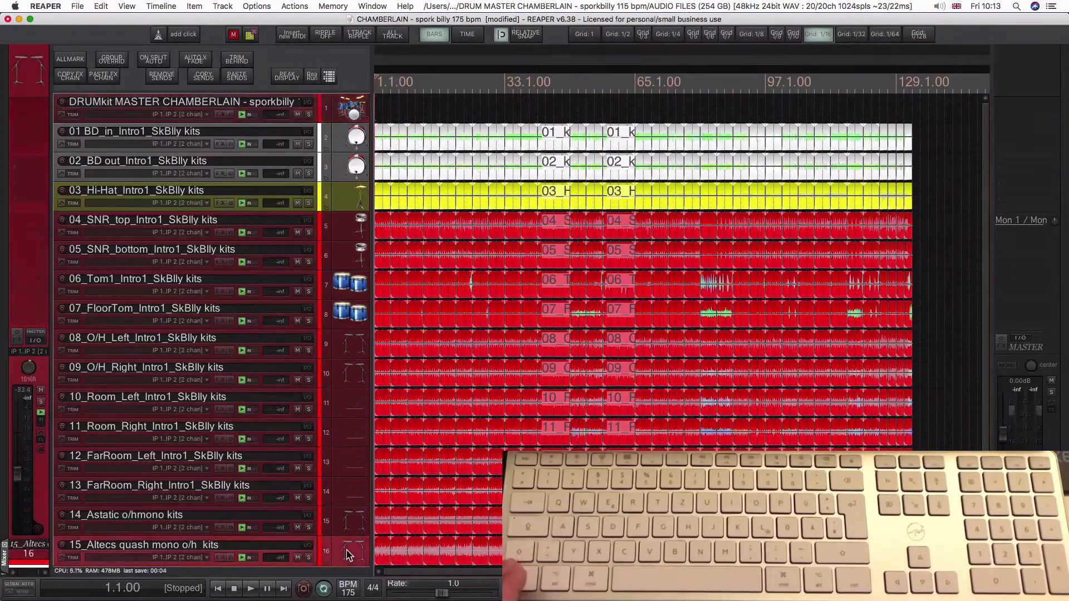
shift+click(342, 142)
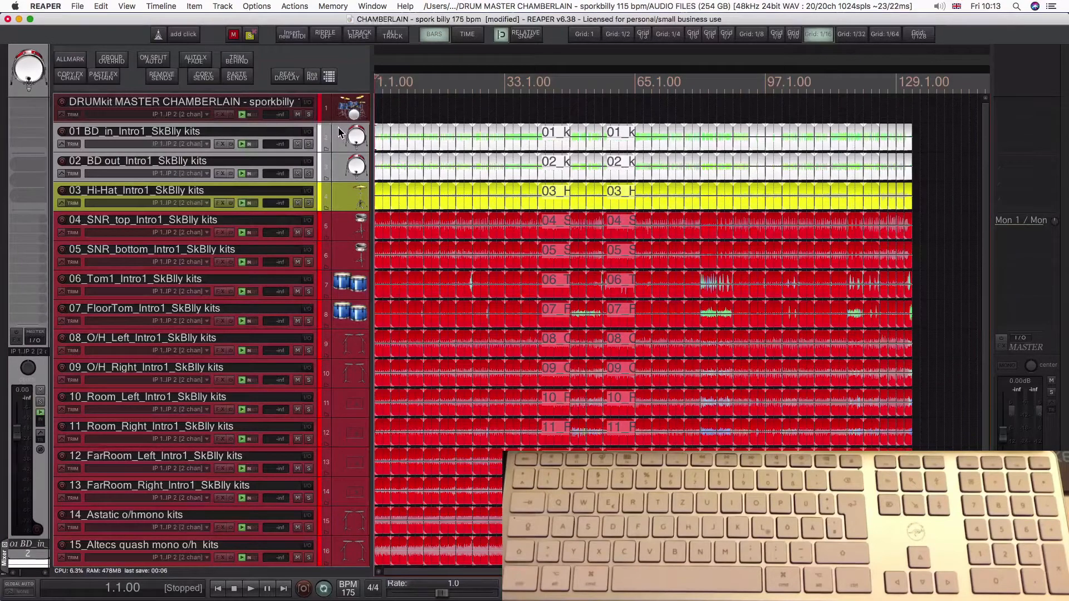
key(F5)
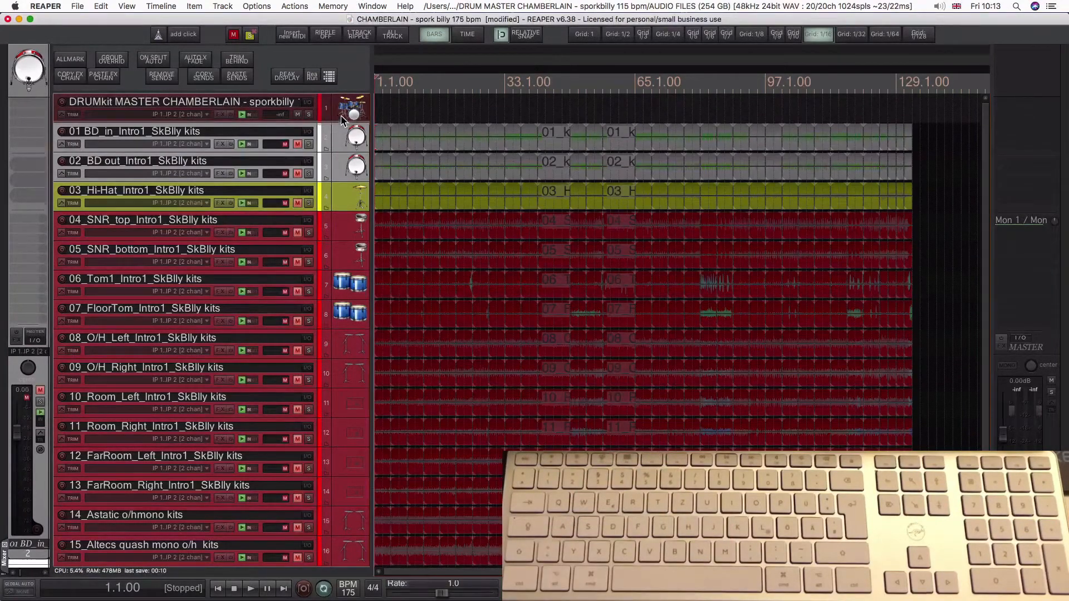
Insert CHAMBERLAIN - spork billy 175 bpm BNC.wav on the DRUMkit MASTER CHAMBERLAIN folder track at the project start
drag(341, 112, 341, 112)
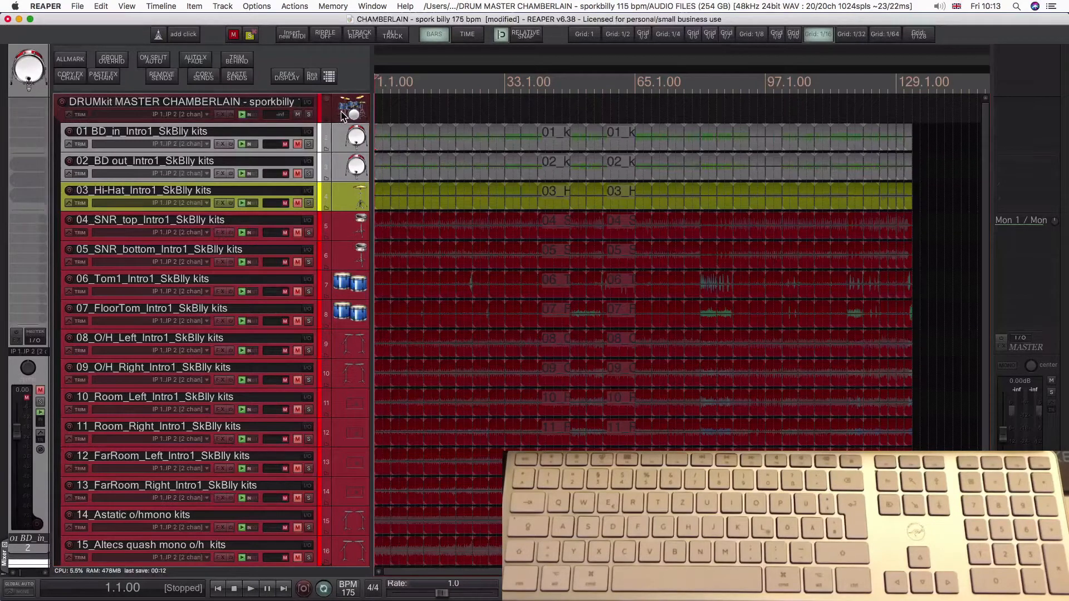
double_click(358, 106)
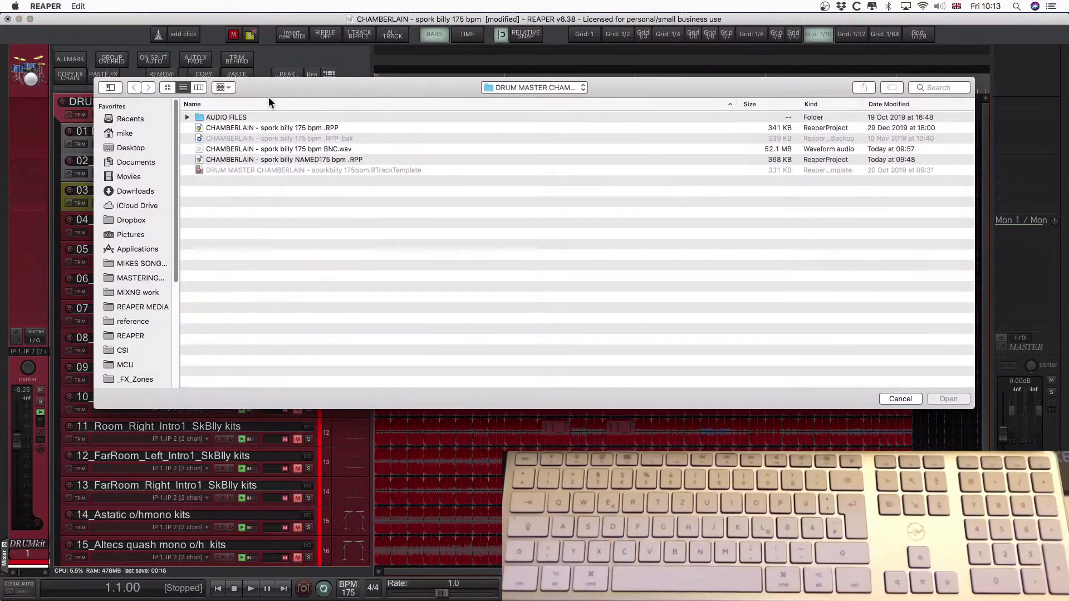
double_click(273, 149)
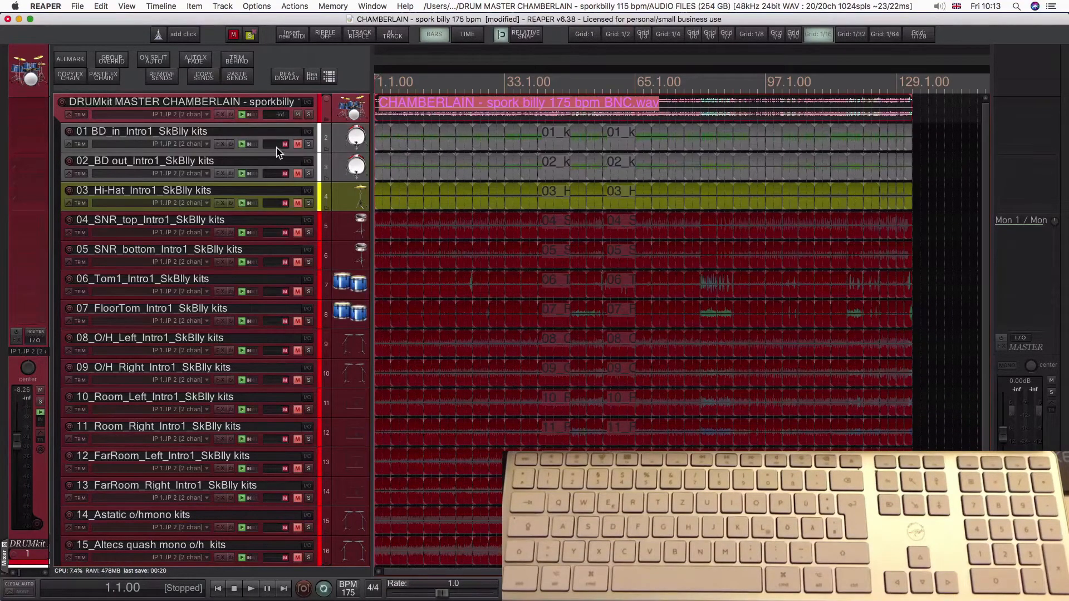
Deselect everything, select the 01 BD_in track's items, and create project markers from them, named by item notes
key(u)
click(347, 141)
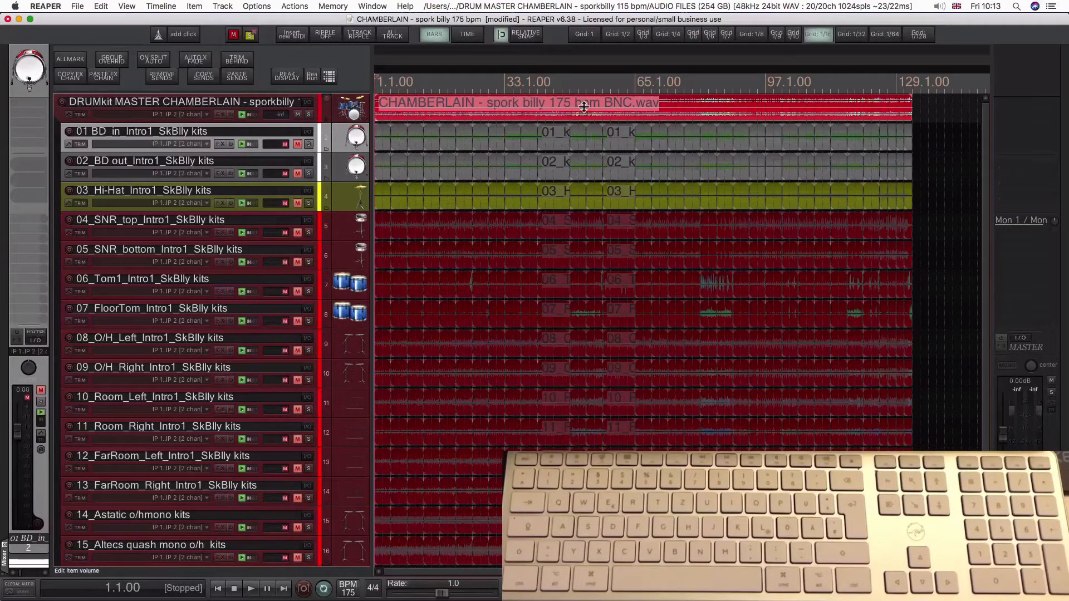
key(question)
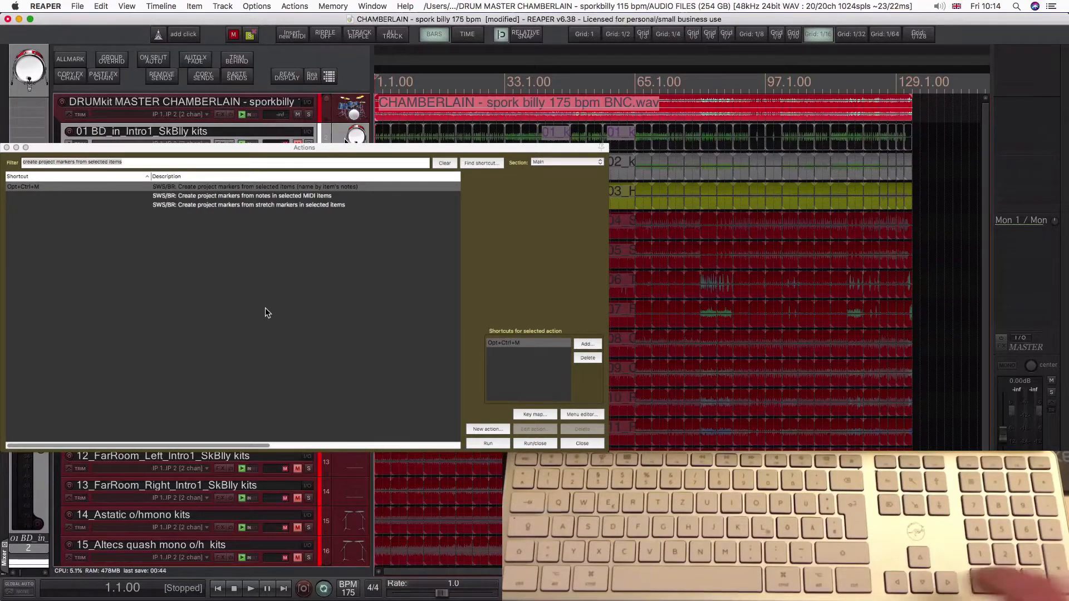
key(ctrl+alt+m)
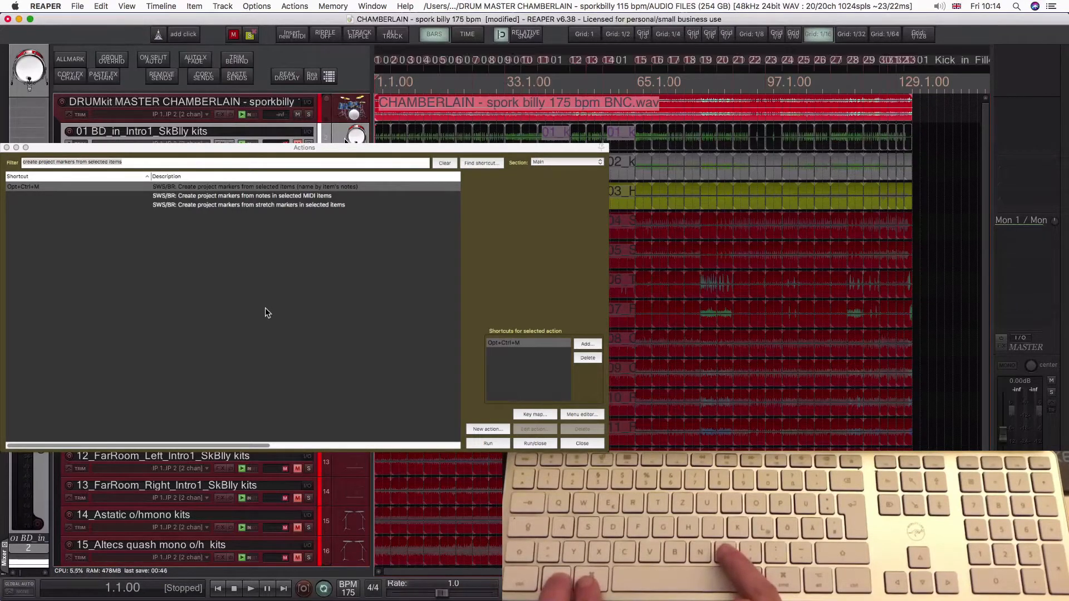
Examine the names and positions of the new project markers against the kick items at close zoom
key(ctrl+alt+Right)
key(ctrl+alt+Right)
key(ctrl+alt+Right)
key(ctrl+alt+Right)
key(ctrl+alt+Right)
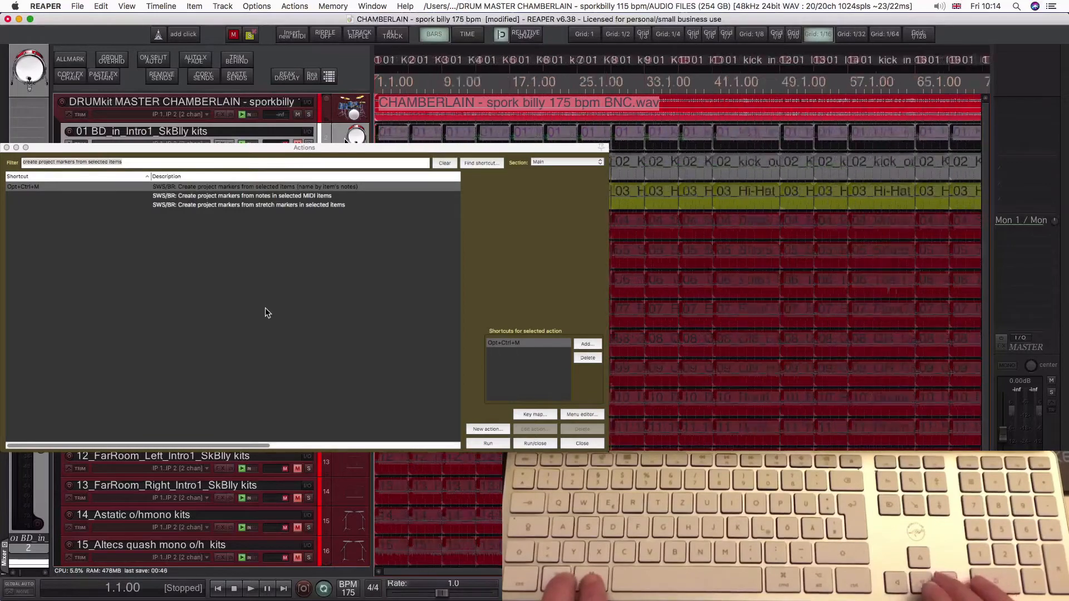
key(ctrl+alt+Right)
key(ctrl+alt+Right)
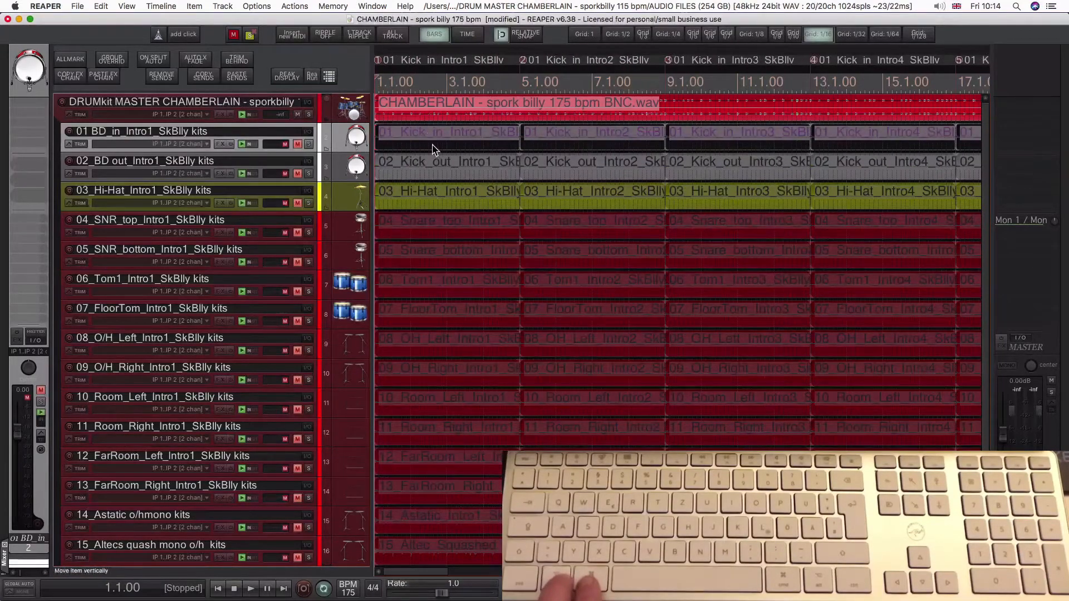
key(ctrl+alt+Left)
key(ctrl+alt+Left)
key(ctrl+alt+Left)
key(ctrl+alt+Left)
key(ctrl+alt+Left)
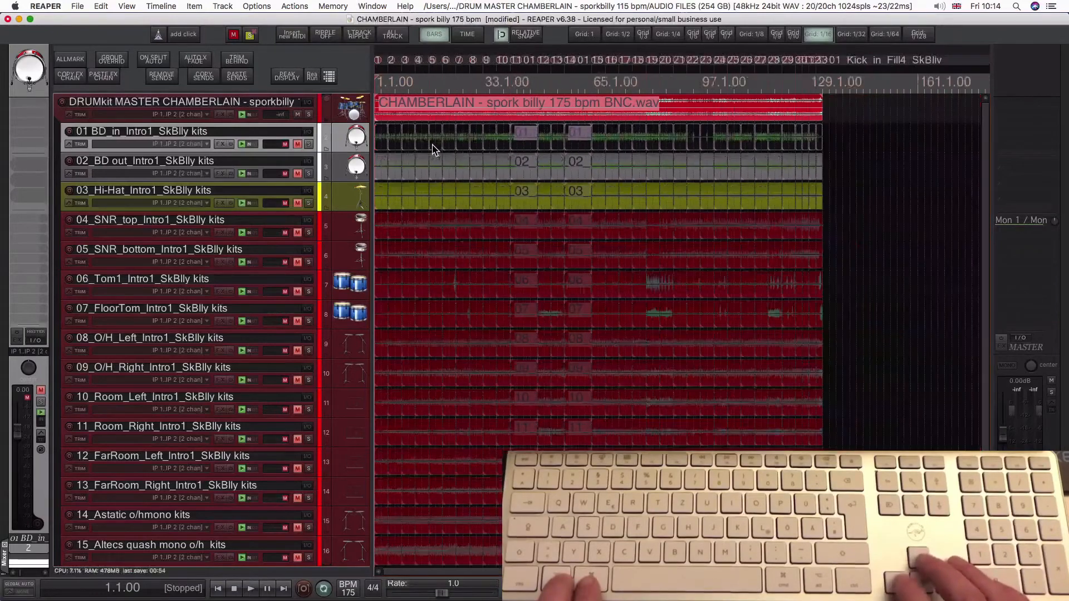
Deselect the kick track and its items, and split the rendered BNC mix item on the folder track at the project markers
key(shift+slash)
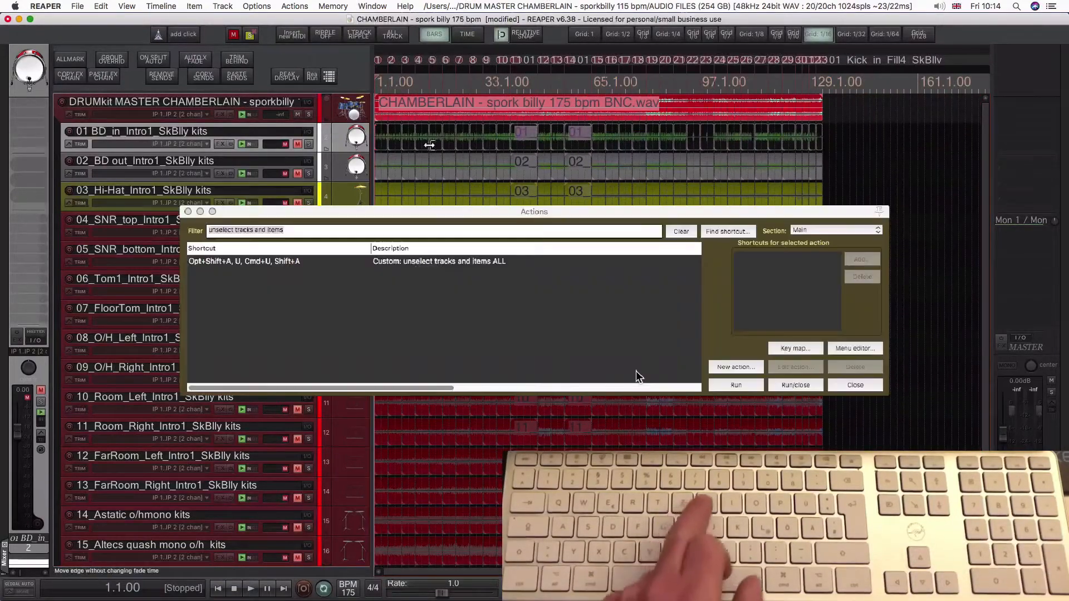
key(u)
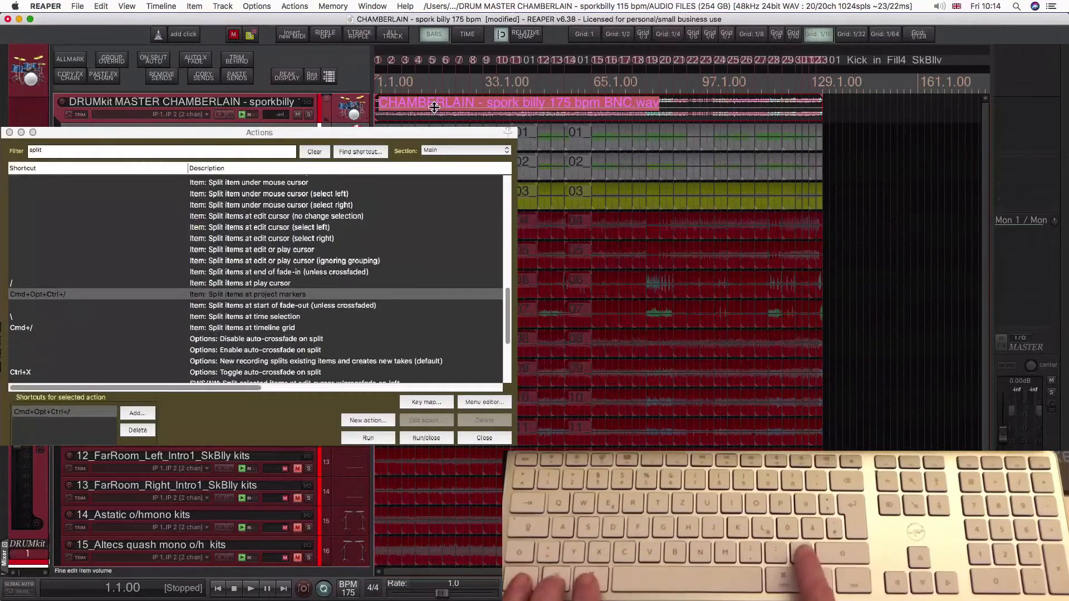
key(ctrl+alt+super+slash)
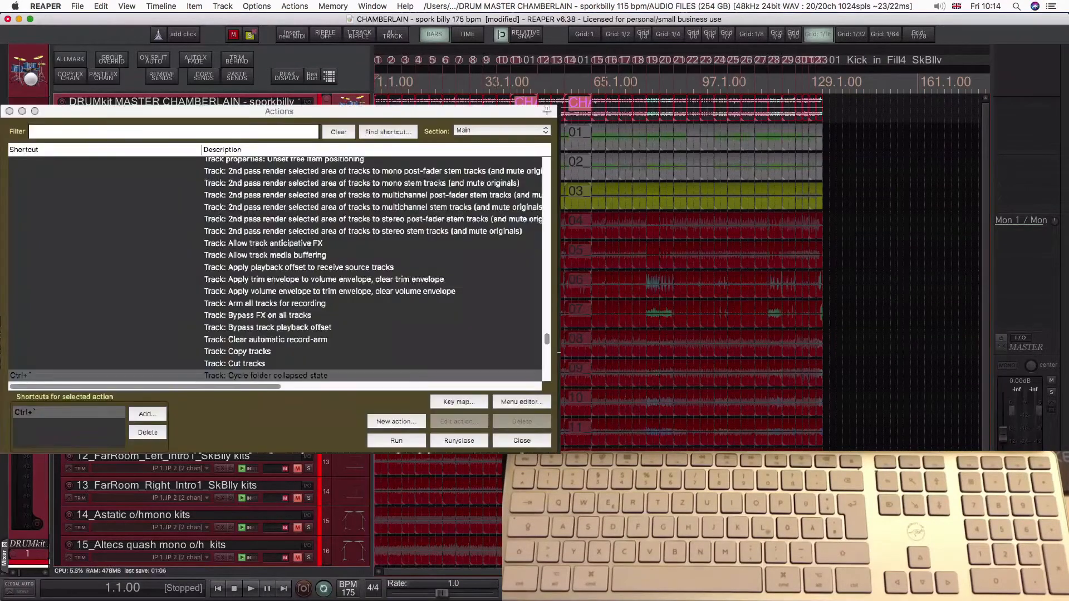
Fully collapse the drum kit folder's child tracks and increase the folder track's height
key(ctrl+grave)
key(ctrl+grave)
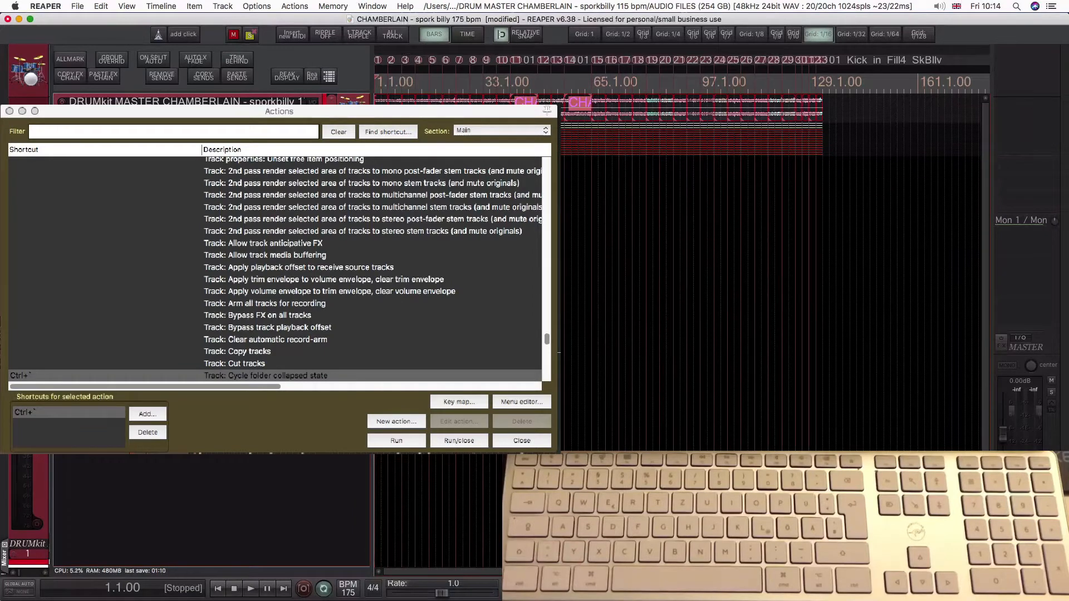
key(super+Up)
key(super+Up)
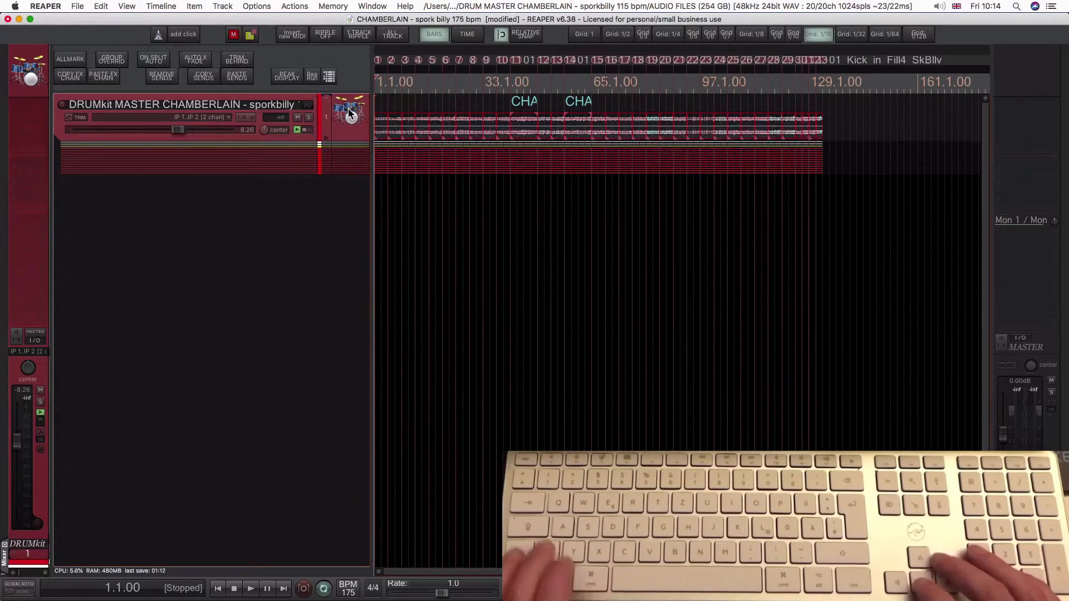
key(grave)
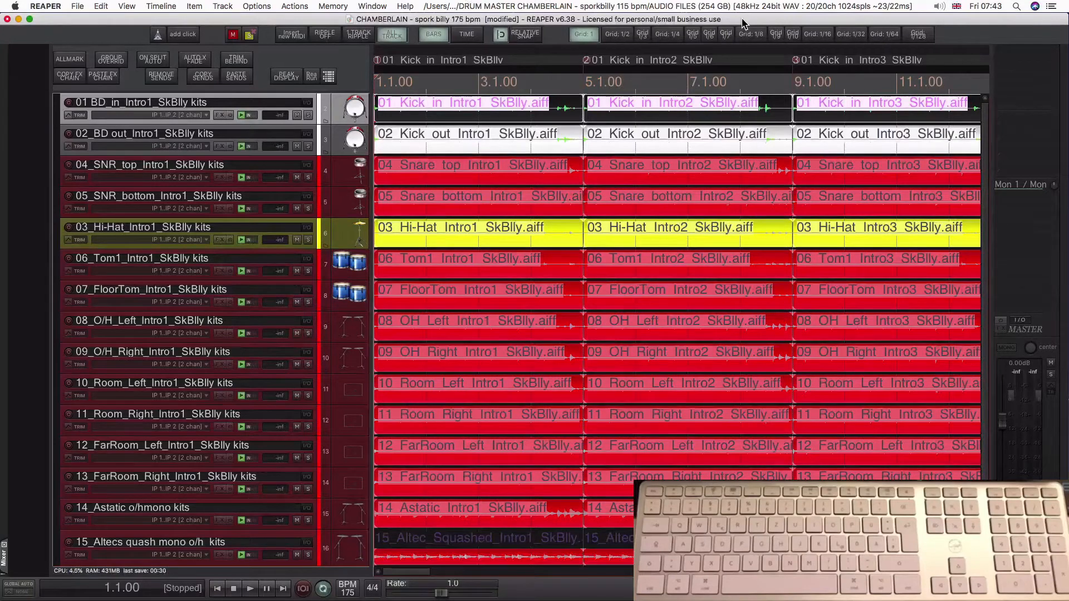
Toggle the zoom to the selected 01 BD_in items and back to view their full arrangement
key(z)
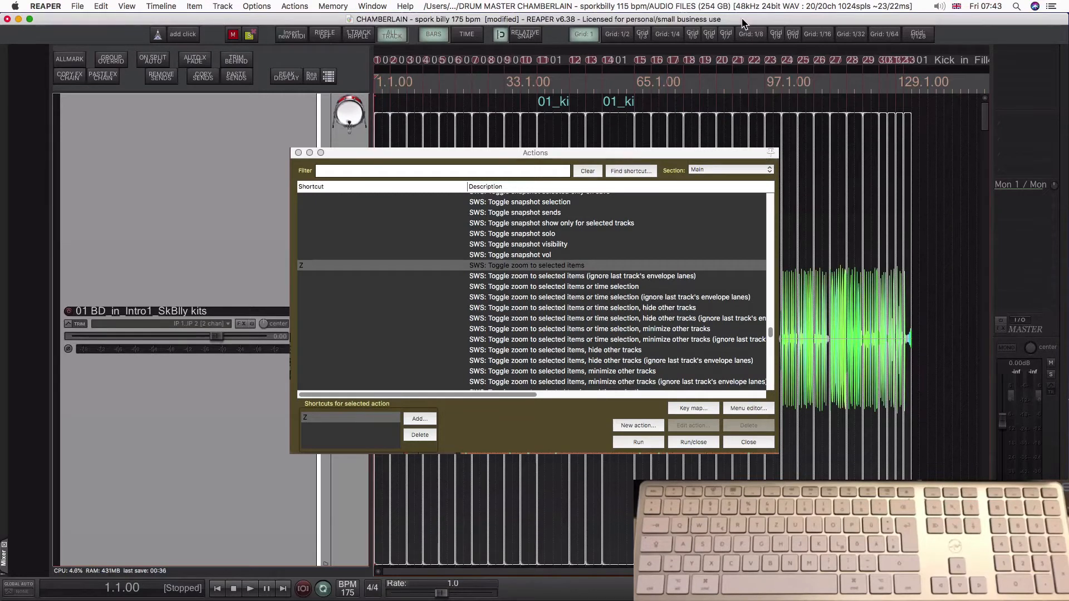
key(Escape)
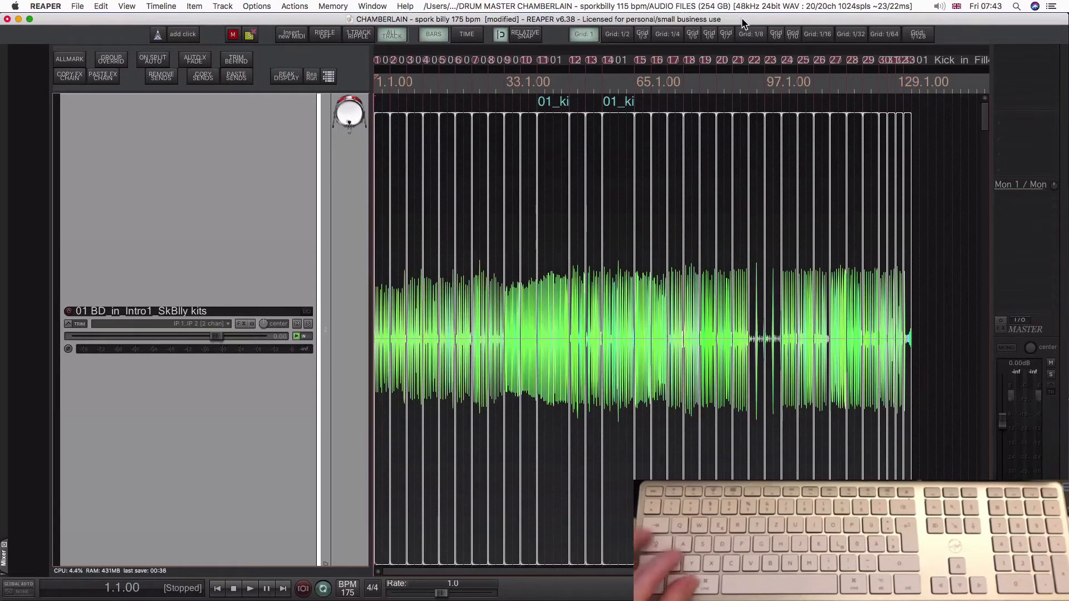
key(z)
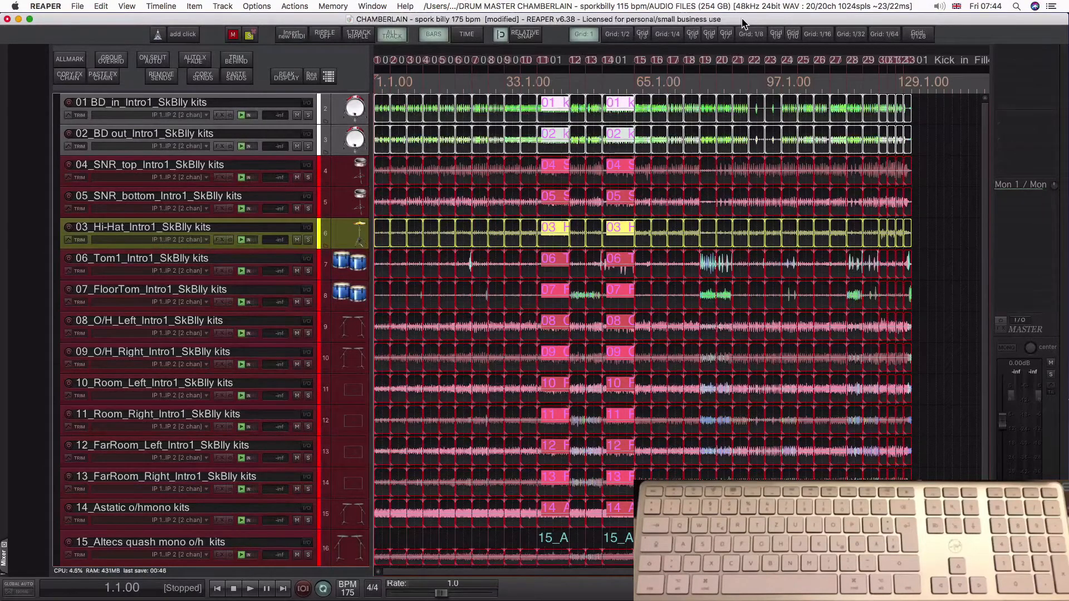
Convert the project markers to regions, switching back and forth between markers and regions and finishing with regions
key(r)
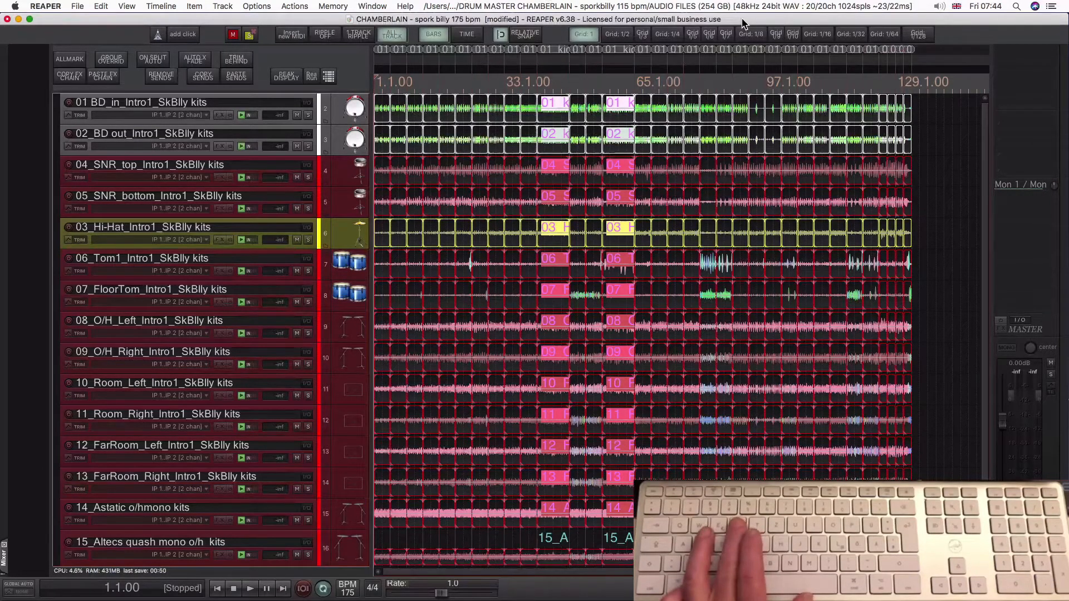
key(super+m)
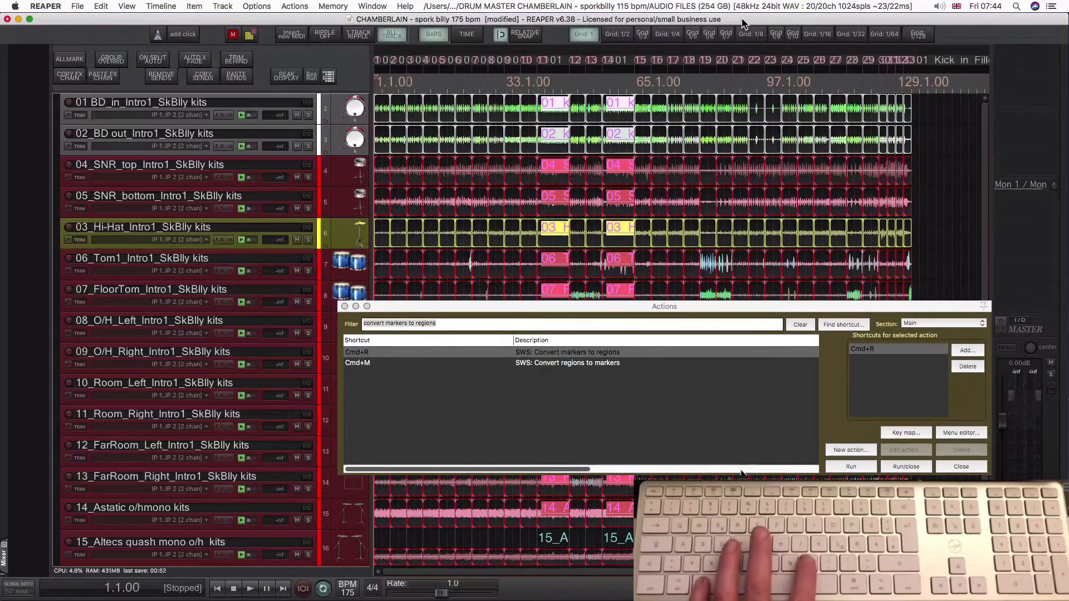
key(super+r)
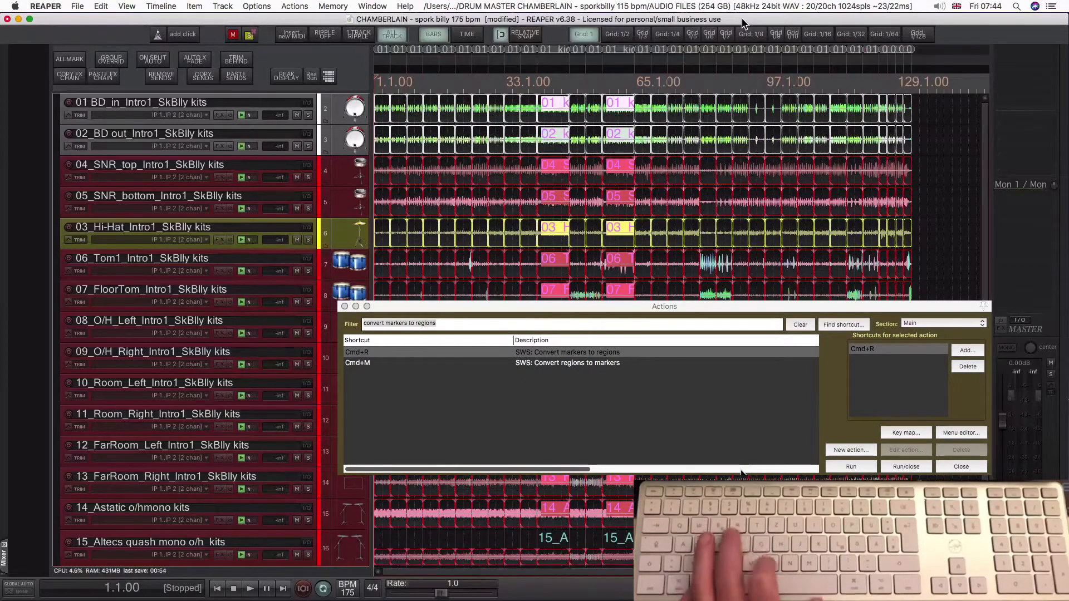
key(super+m)
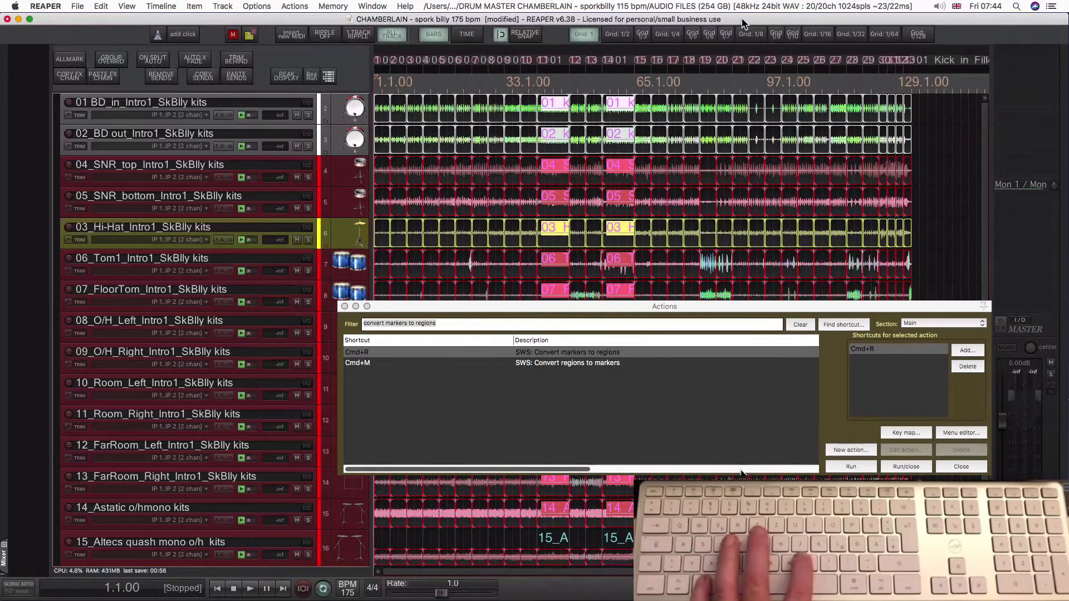
key(super+r)
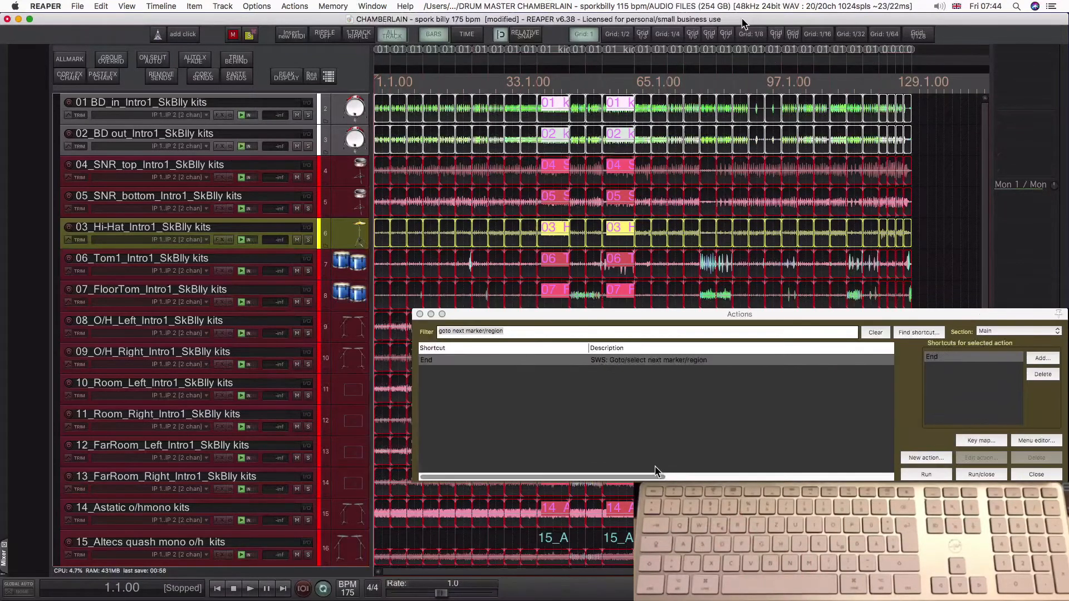
Step forward through the regions, selecting each one, up to the region starting at bar 81.1.00
key(End)
key(End)
key(End)
key(End)
key(End)
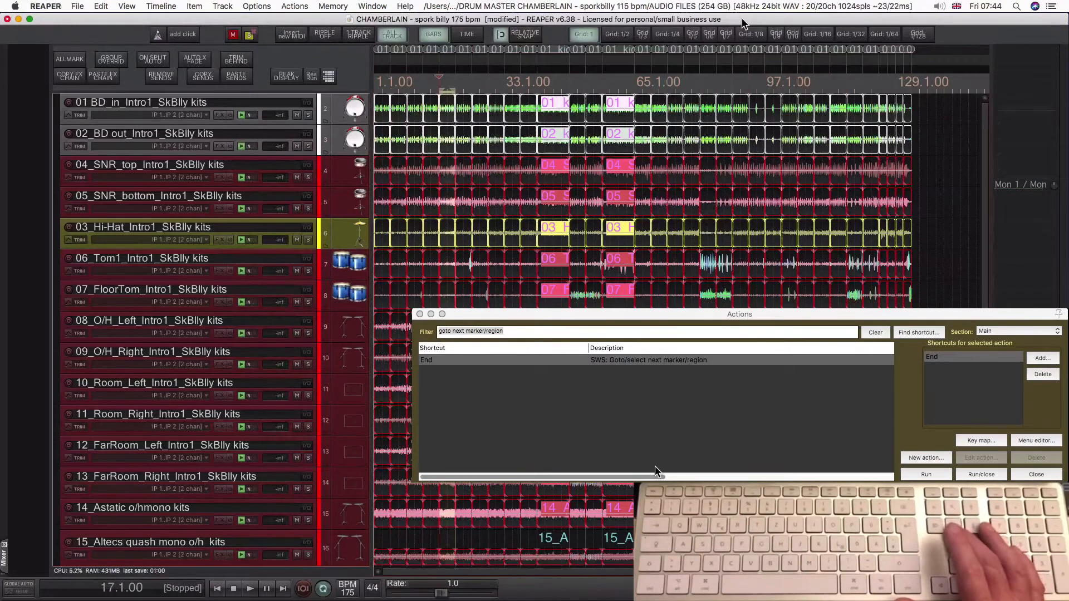
key(End)
key(End)
key(End)
key(End)
key(End)
key(End)
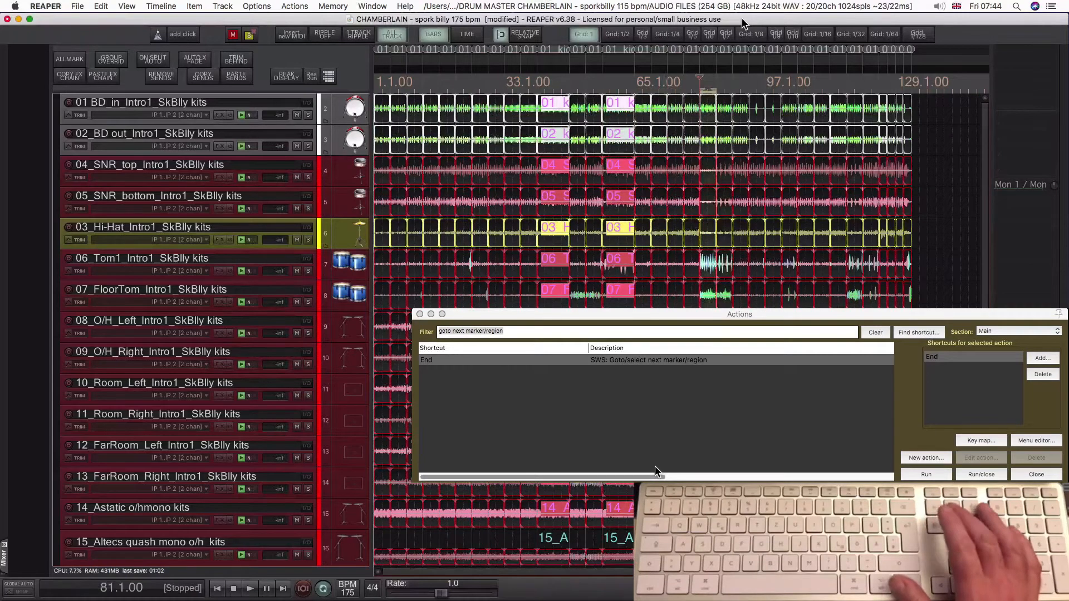
Step backward through the regions to the one starting at bar 13.1.00
key(Home)
key(Home)
key(Home)
key(Home)
key(Home)
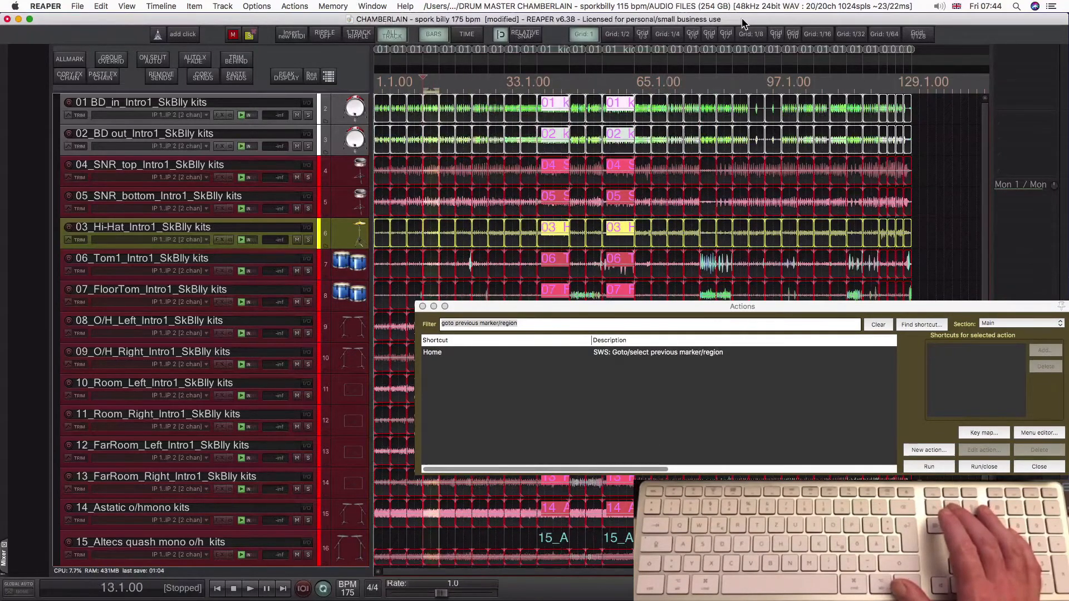
Turn the regions back into markers and step forward through the markers to bar 77.1.00
key(super+z)
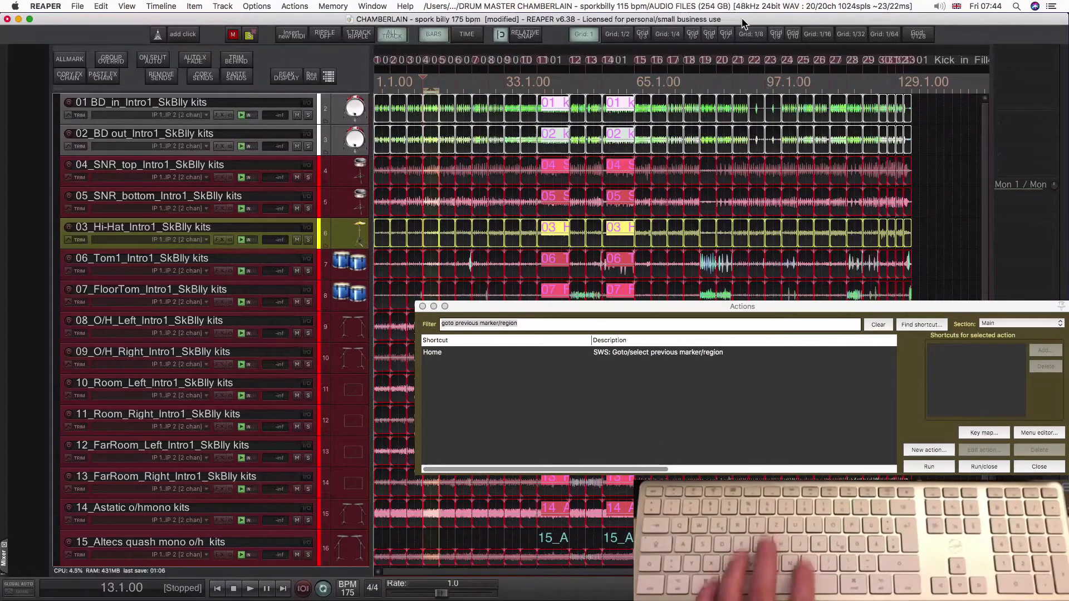
key(End)
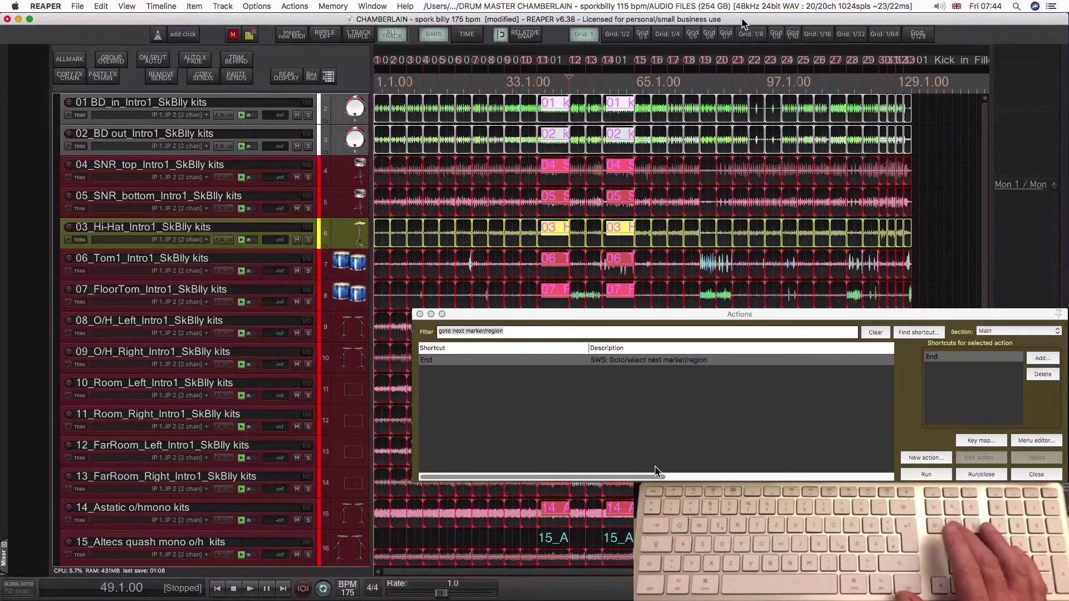
key(End)
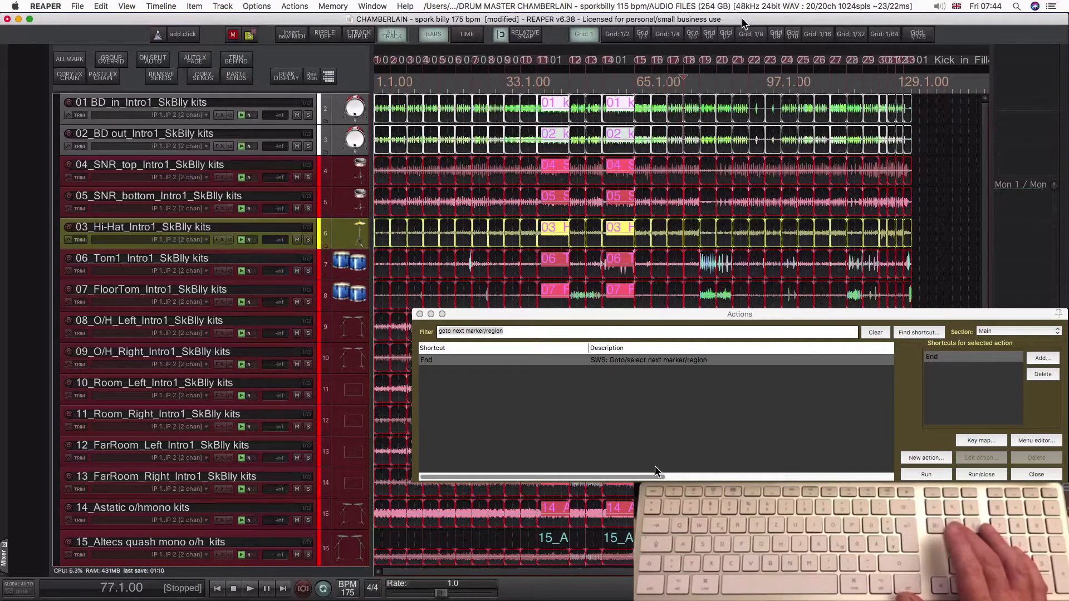
Convert the markers to regions and step backward to the region starting at bar 69.1.00
key(End)
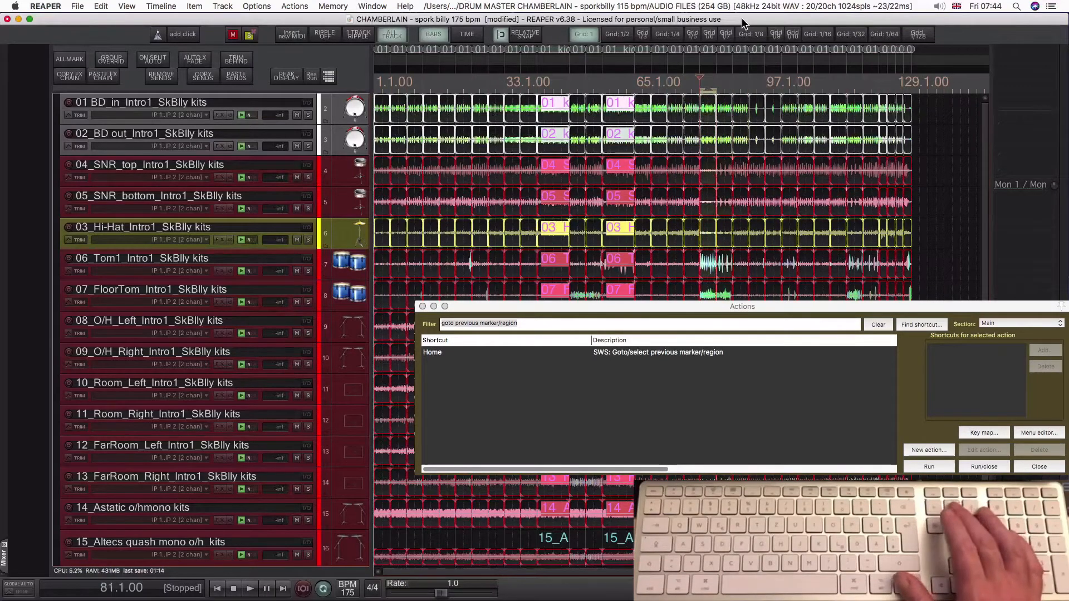
key(Home)
key(Home)
key(Home)
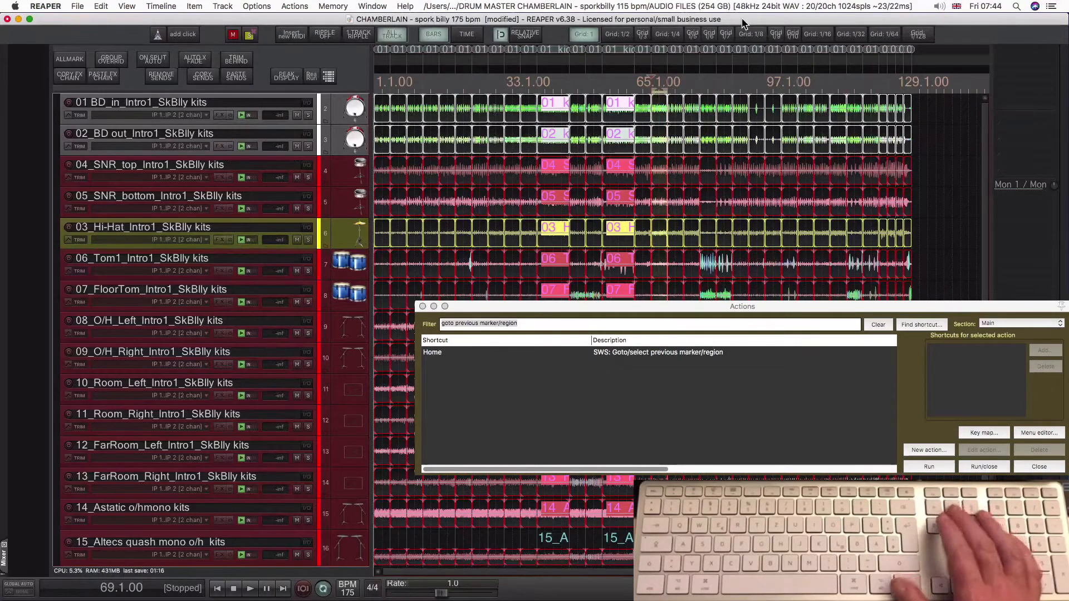
Select all items in the project and try moving the regions in the ruler
key(Escape)
key(super+a)
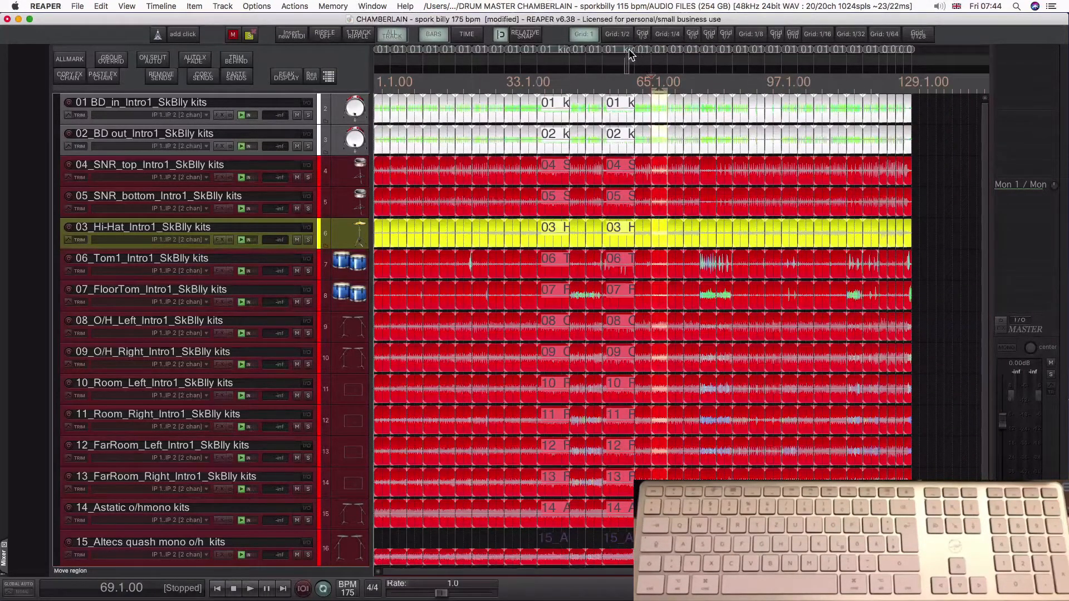
drag(570, 50, 571, 51)
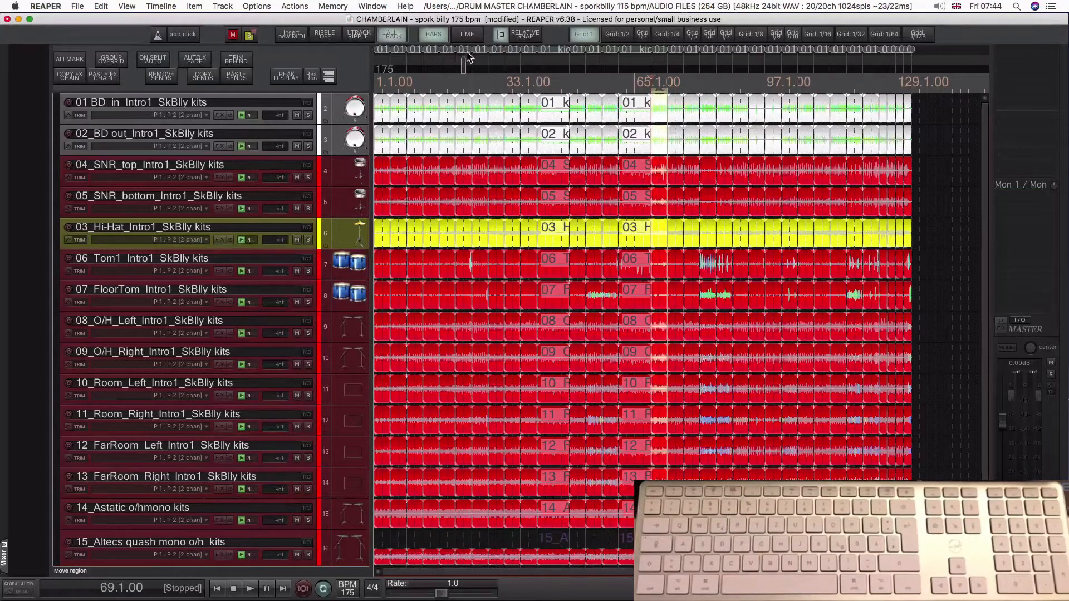
drag(467, 52, 468, 53)
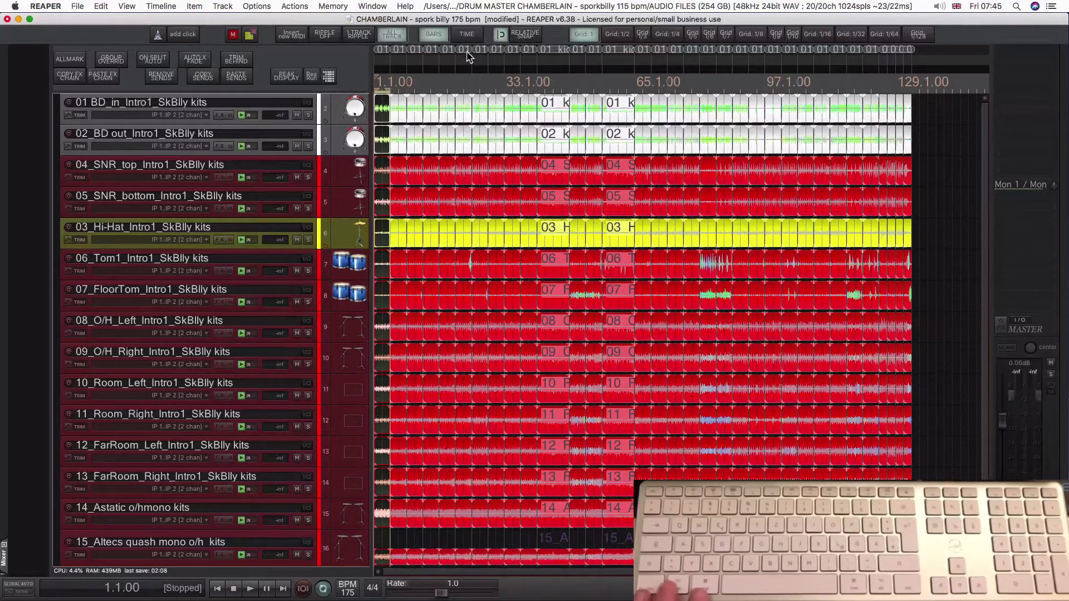
Group the multitrack drum items section by section across the whole timeline with the custom GROUP MULTITRACK DRUM ITEMS action
key(ctrl+alt+super+g)
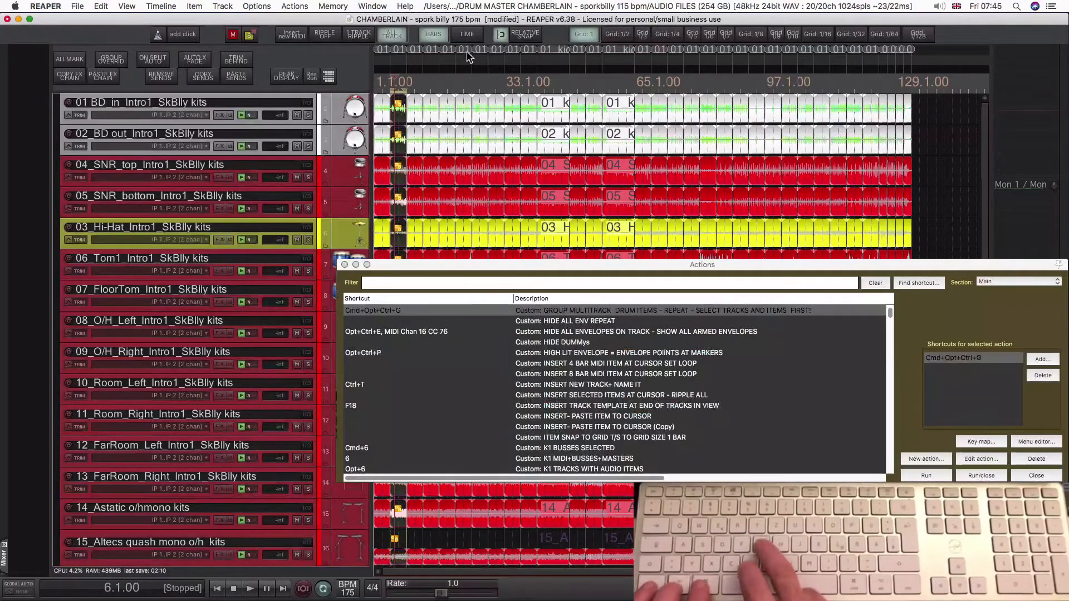
key(ctrl+alt+super+g)
key(ctrl+alt+super+g)
key(ctrl+alt+super+g)
key(ctrl+alt+super+g)
key(ctrl+alt+super+g)
key(ctrl+alt+super+g)
key(ctrl+alt+super+g)
key(ctrl+alt+super+g)
key(ctrl+alt+super+g)
key(ctrl+alt+super+g)
key(ctrl+alt+super+g)
key(ctrl+alt+super+g)
key(ctrl+alt+super+g)
key(ctrl+alt+super+g)
key(ctrl+alt+super+g)
key(ctrl+alt+super+g)
key(ctrl+alt+super+g)
key(ctrl+alt+super+g)
key(ctrl+alt+super+g)
key(ctrl+alt+super+g)
key(ctrl+alt+super+g)
key(ctrl+alt+super+g)
key(ctrl+alt+super+g)
key(ctrl+alt+super+g)
key(ctrl+alt+super+g)
key(ctrl+alt+super+g)
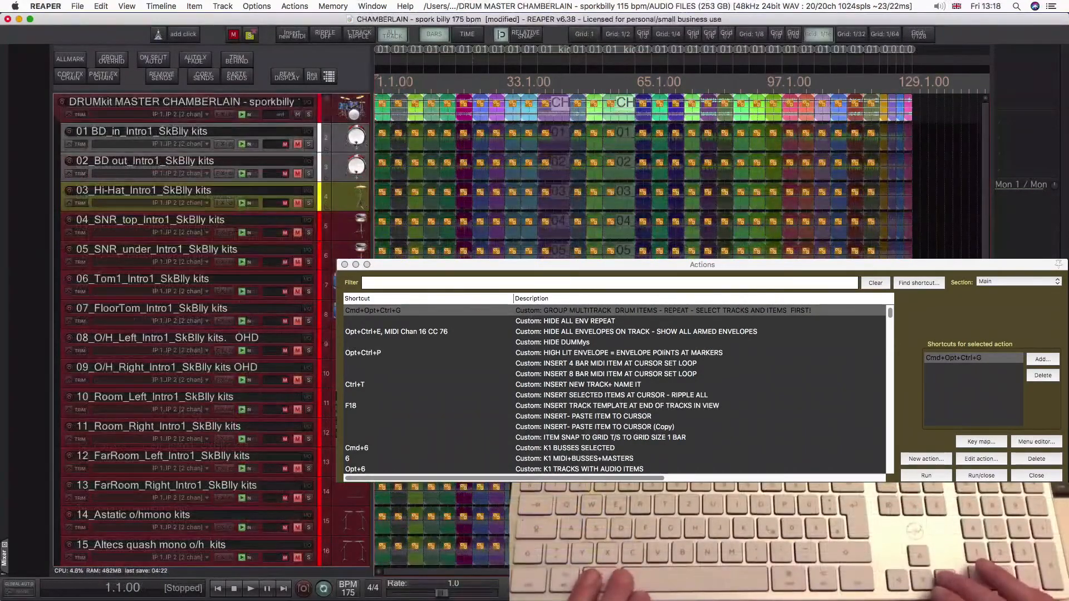
Select the 01_Kick_in_Intro1 item at bar 1 on the BD_in track
key(super+Right)
key(super+Right)
key(super+Right)
key(super+Right)
key(super+Right)
key(super+Right)
key(super+Right)
key(super+Right)
key(super+Right)
key(super+Right)
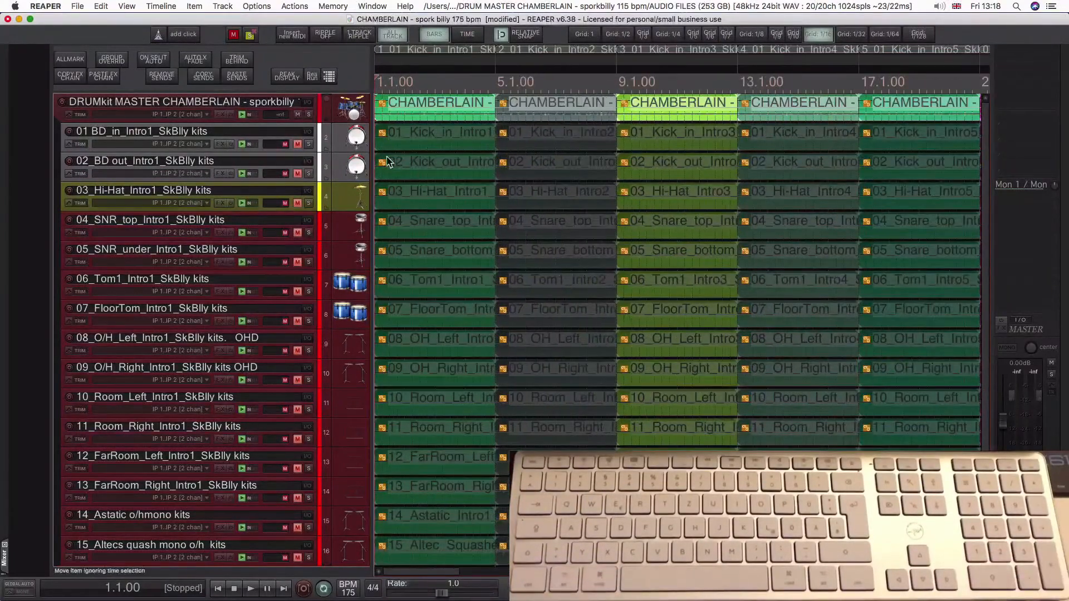
click(414, 134)
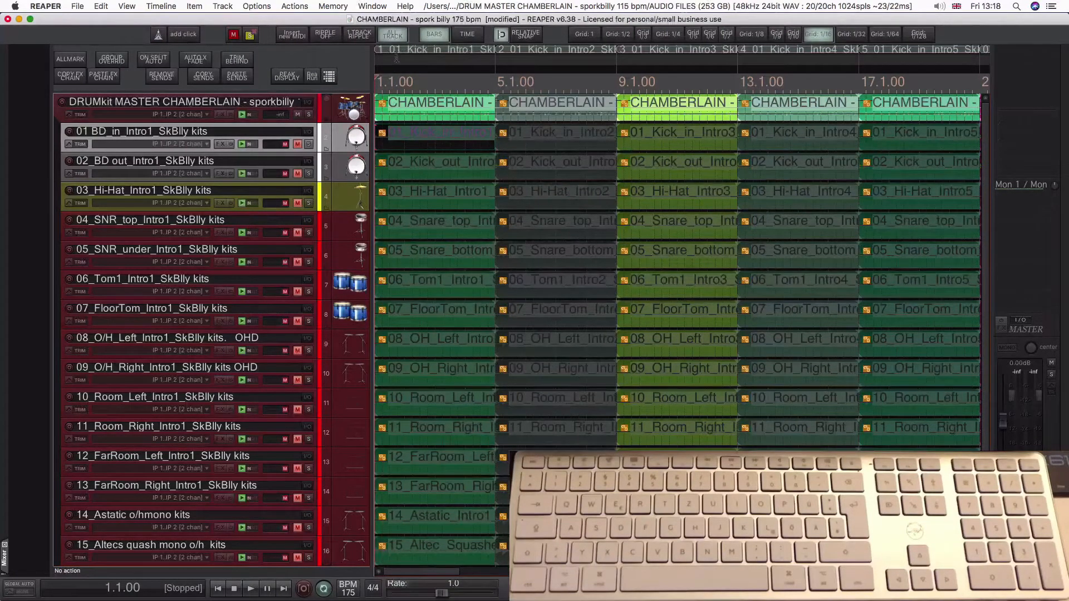
Examine the region names in the SWS marker list, opening the first region's description for editing, and return to the project start
key(question)
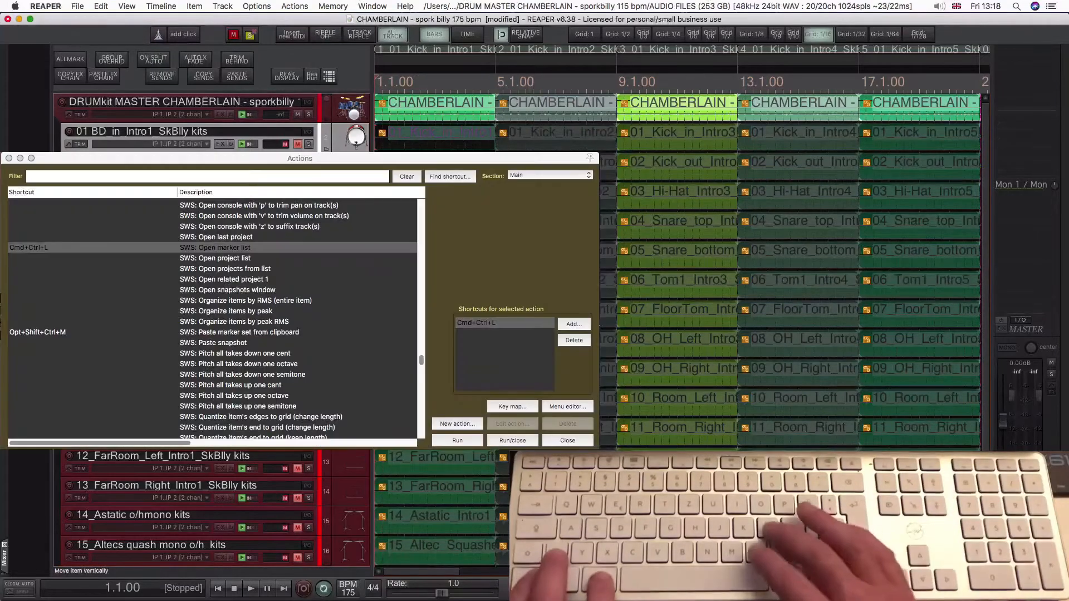
key(ctrl+super+l)
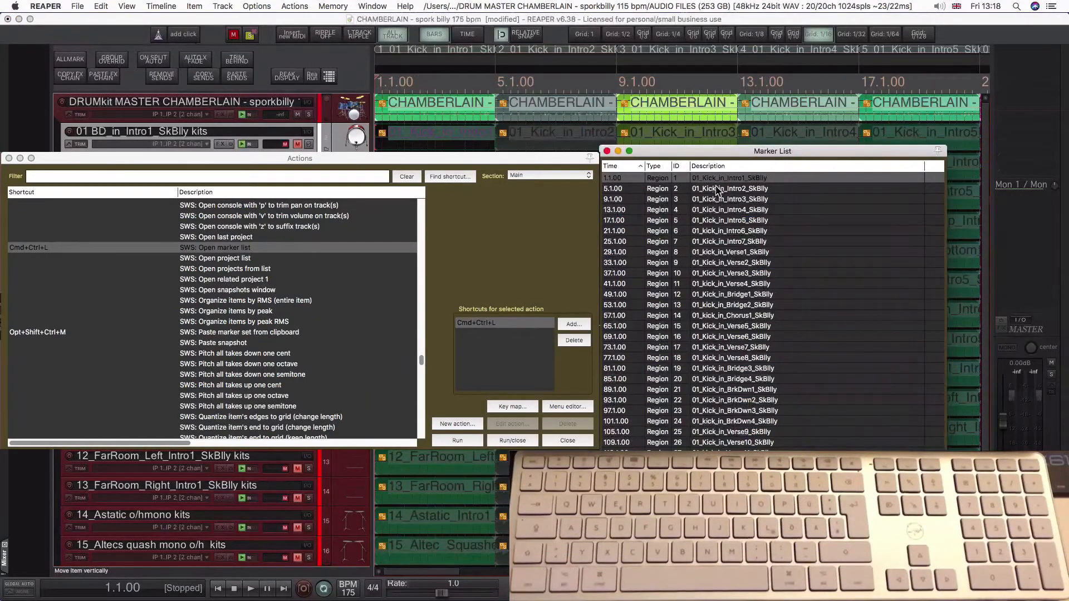
click(729, 210)
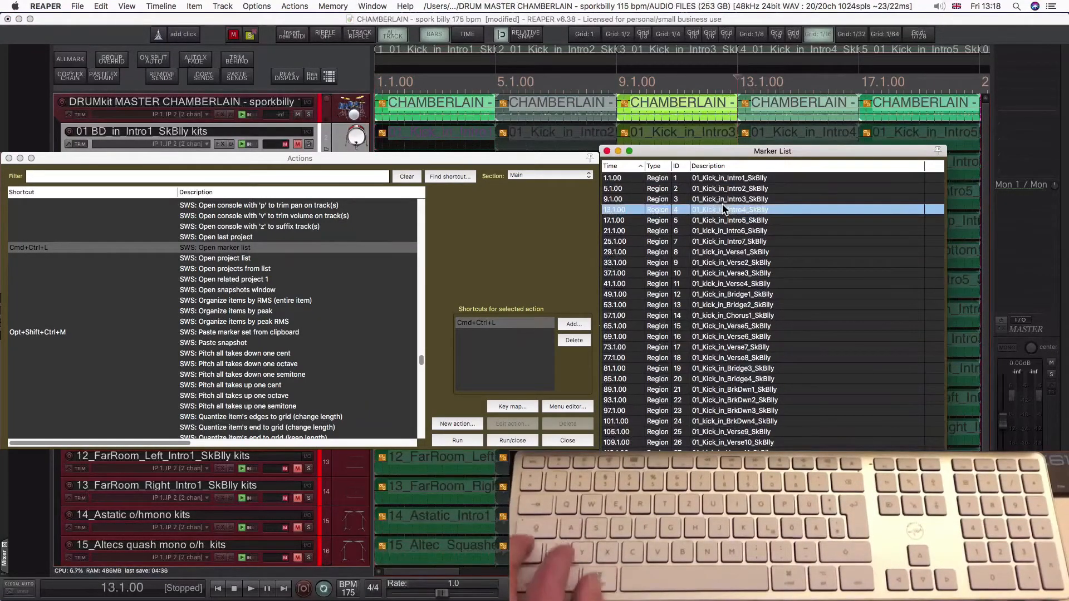
key(super+a)
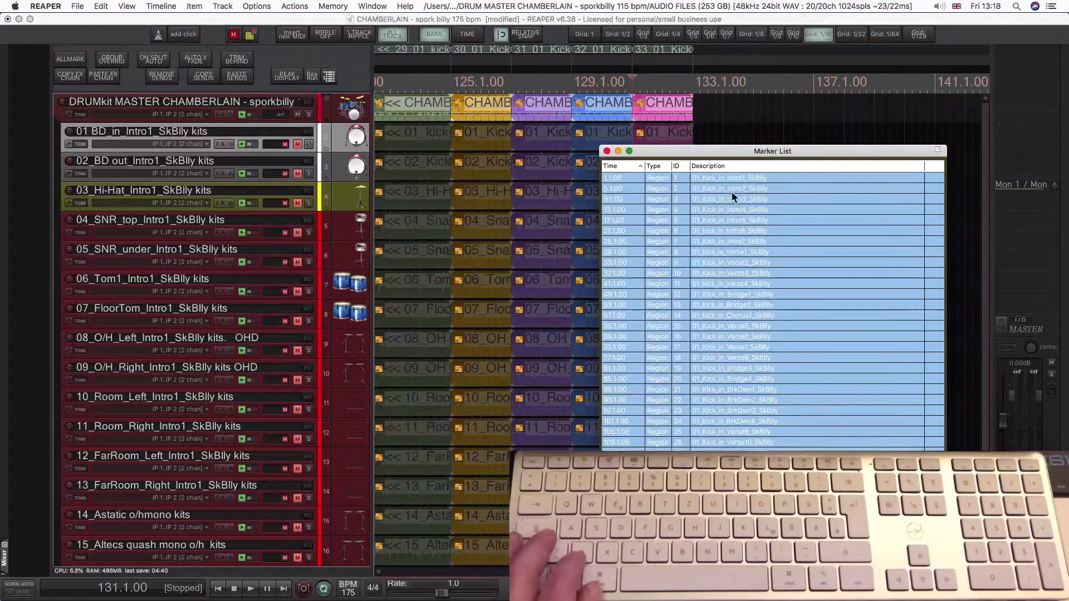
ctrl+click(733, 193)
click(749, 200)
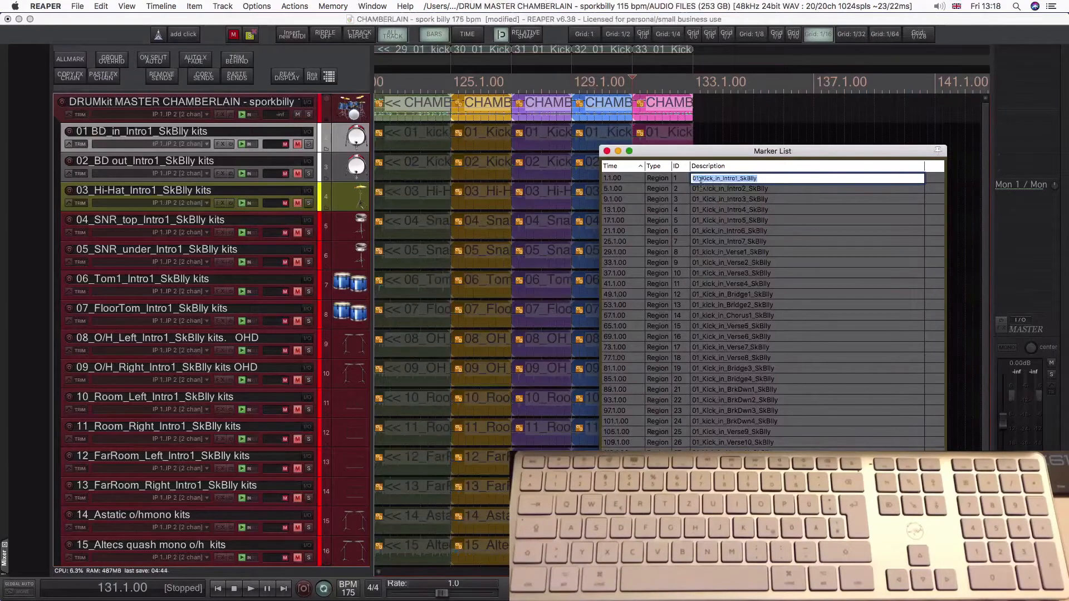
click(607, 151)
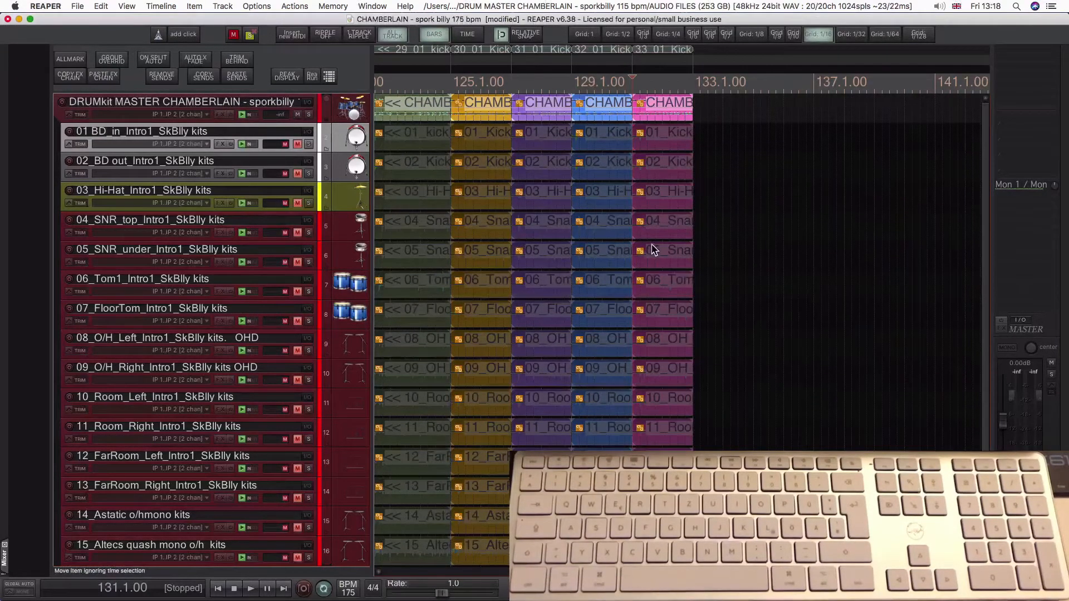
key(Home)
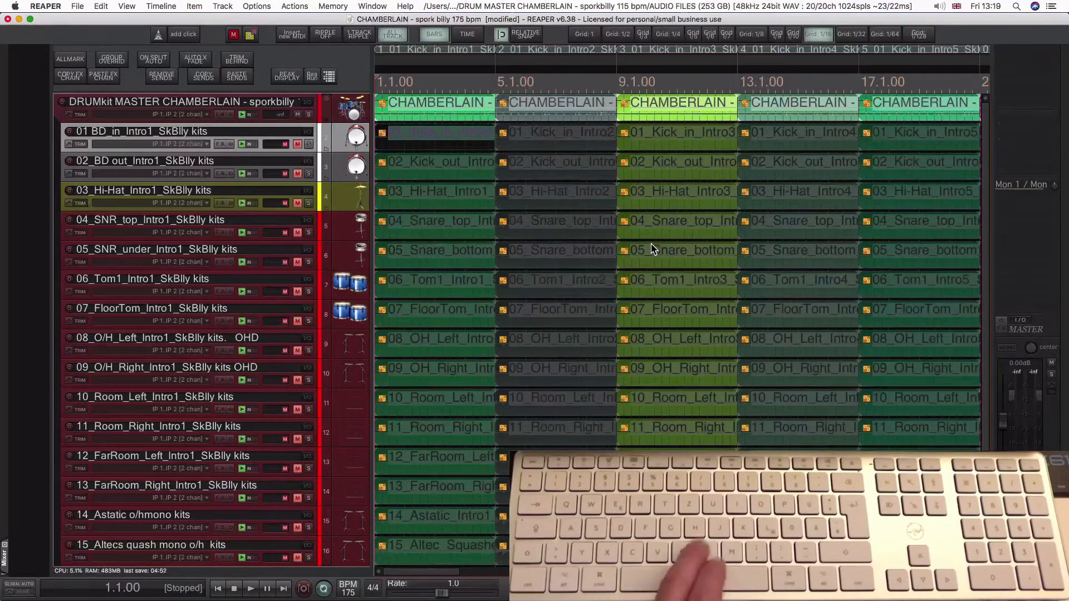
Export the markers and regions with the X-Raym tab-delimited CSV script, saving the file to the Desktop as "csv of markers 2"
key(question)
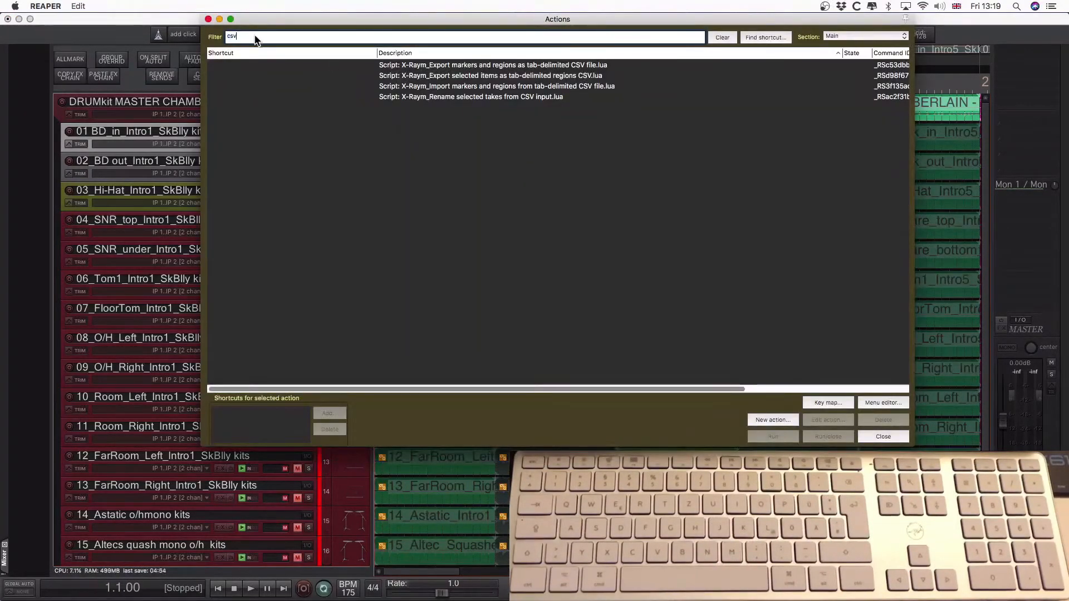
click(451, 67)
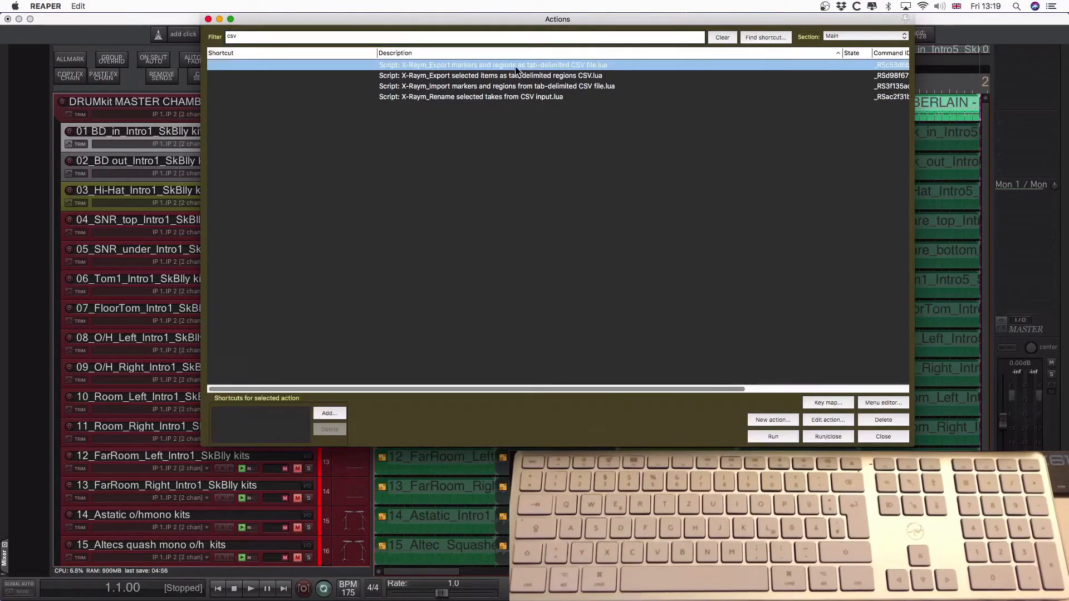
double_click(517, 68)
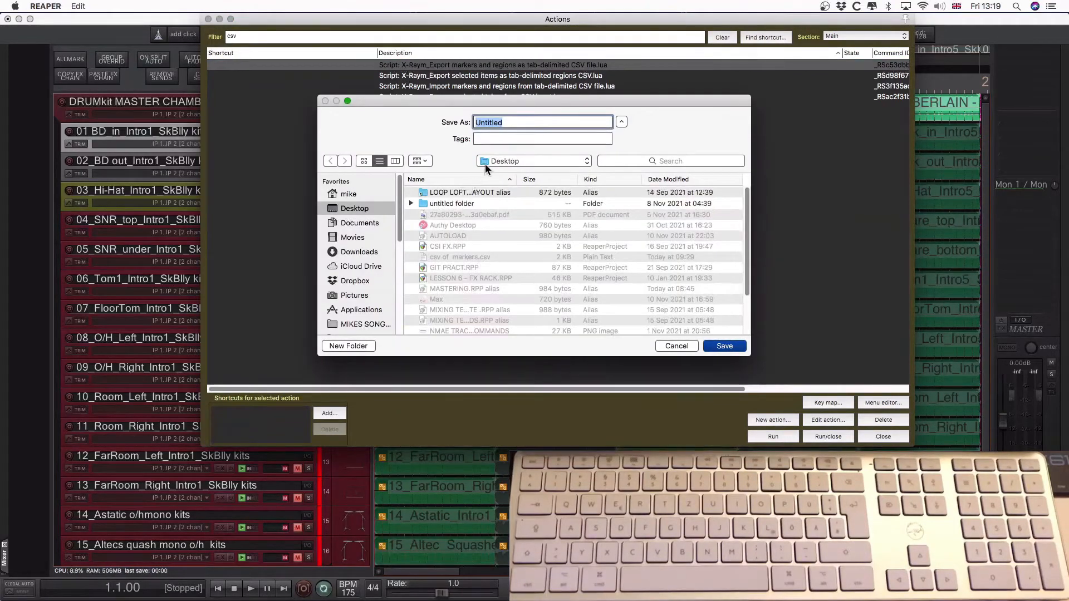
text(csv of  markers 2)
click(730, 347)
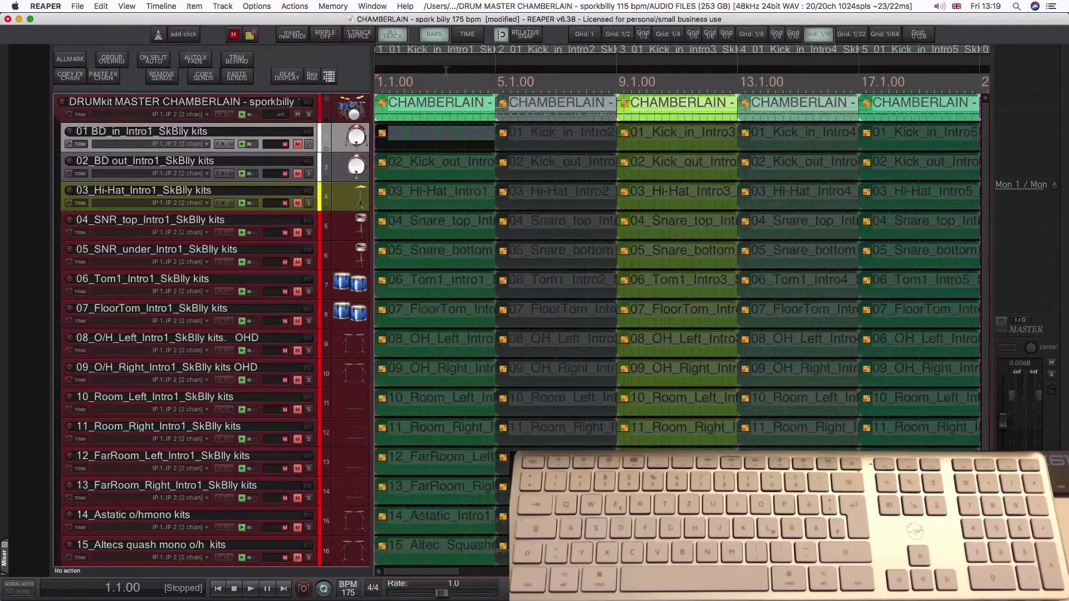
Delete all regions from the project with the SWS action
key(shift+slash)
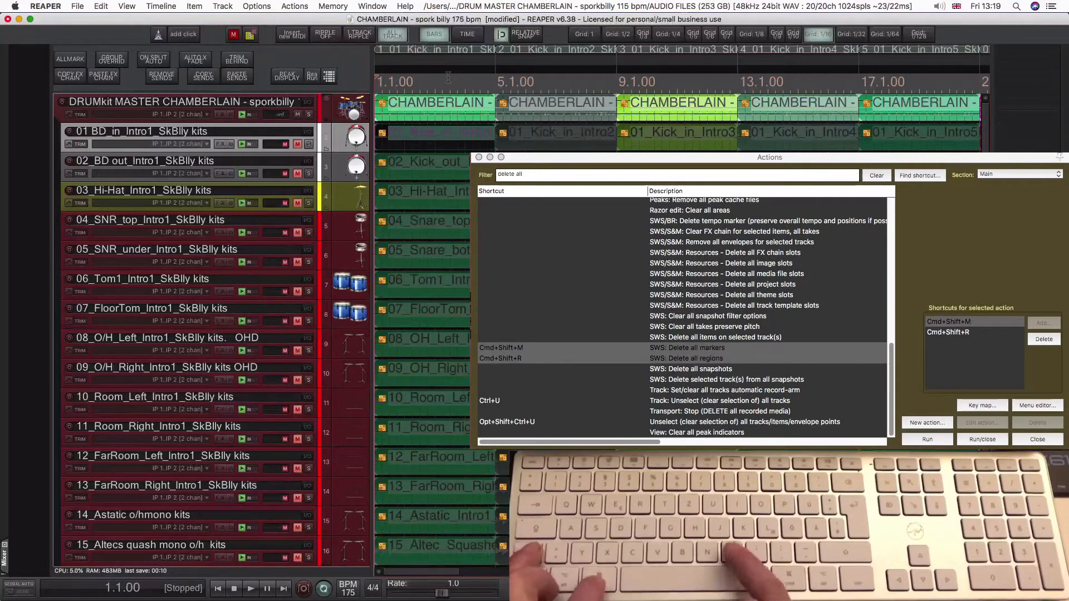
key(super+shift+r)
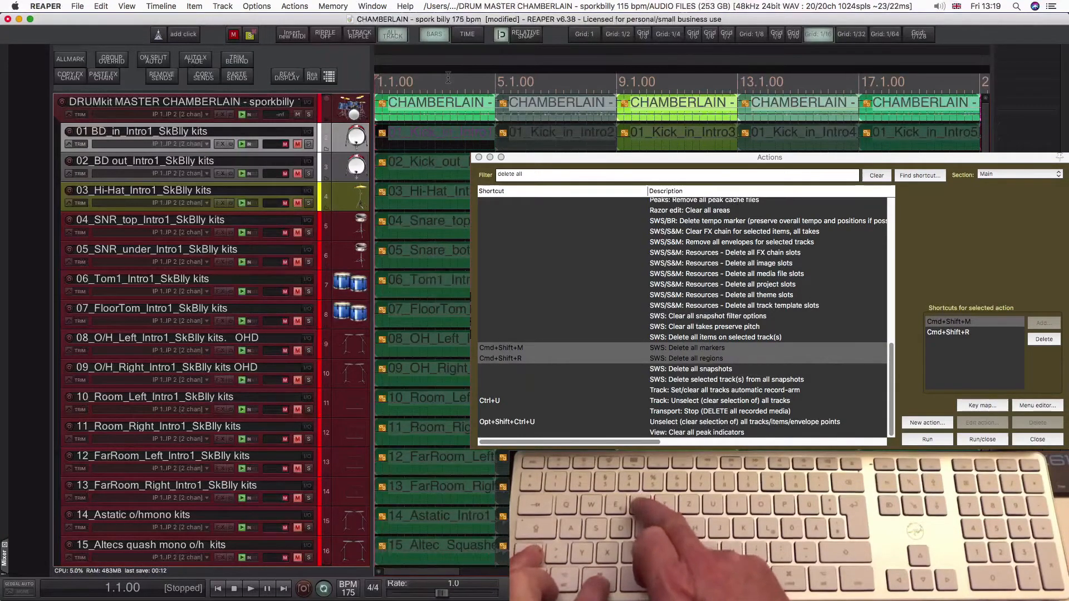
Hide REAPER, open "csv of markers 2.csv" from the Desktop in TextEdit, and enlarge its window and text
key(super+h)
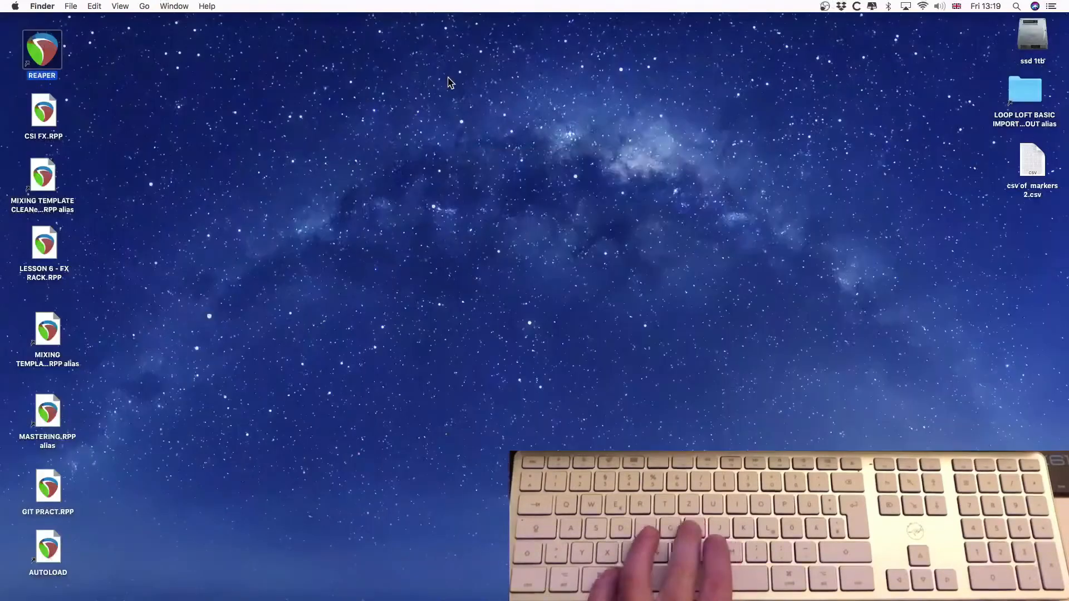
click(1034, 174)
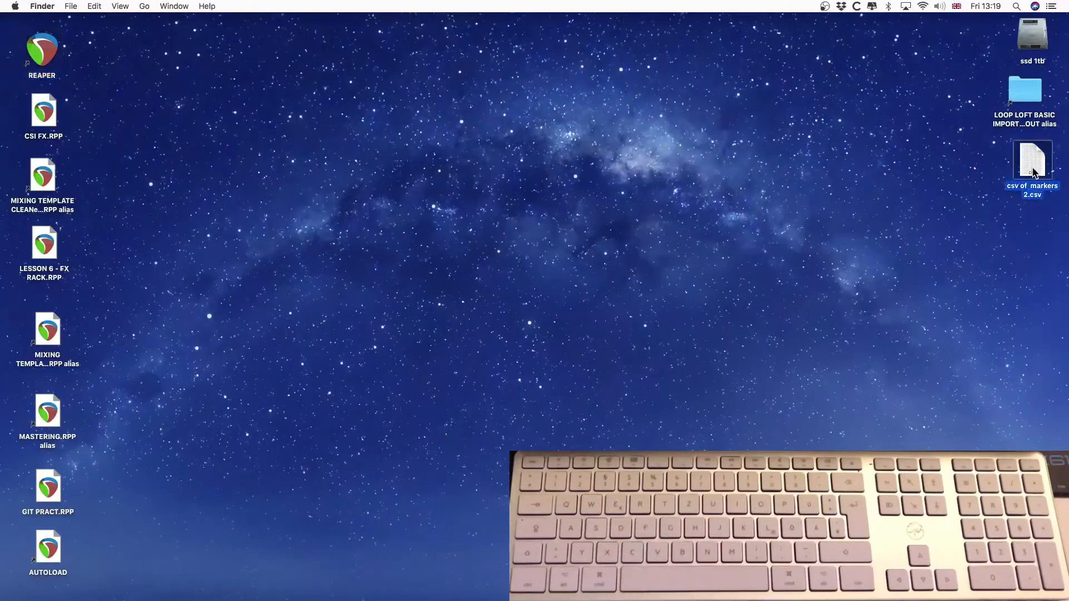
double_click(1034, 173)
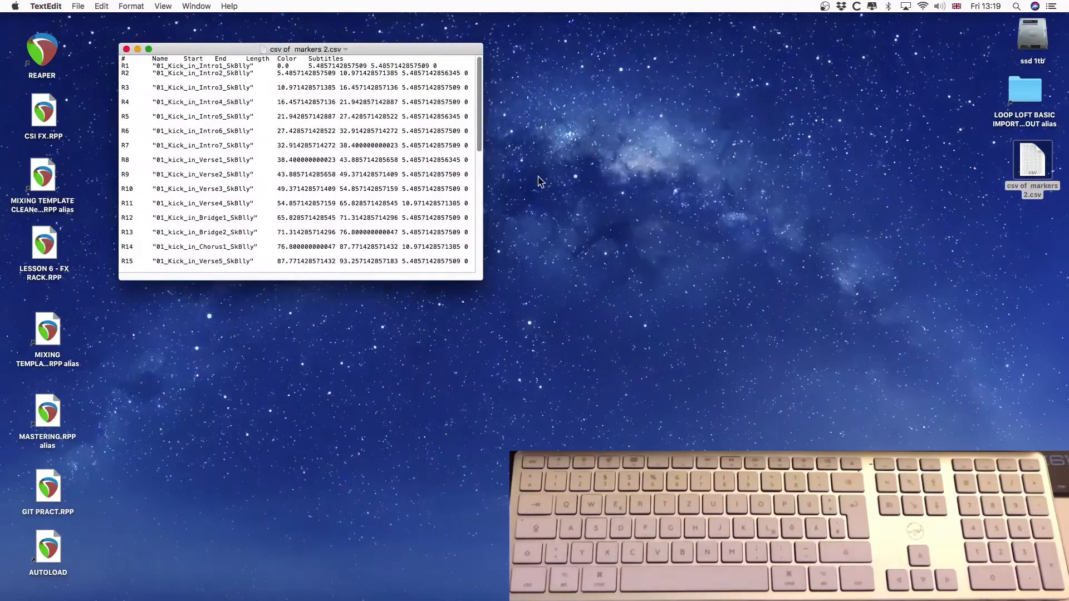
drag(477, 282, 767, 426)
key(super+a)
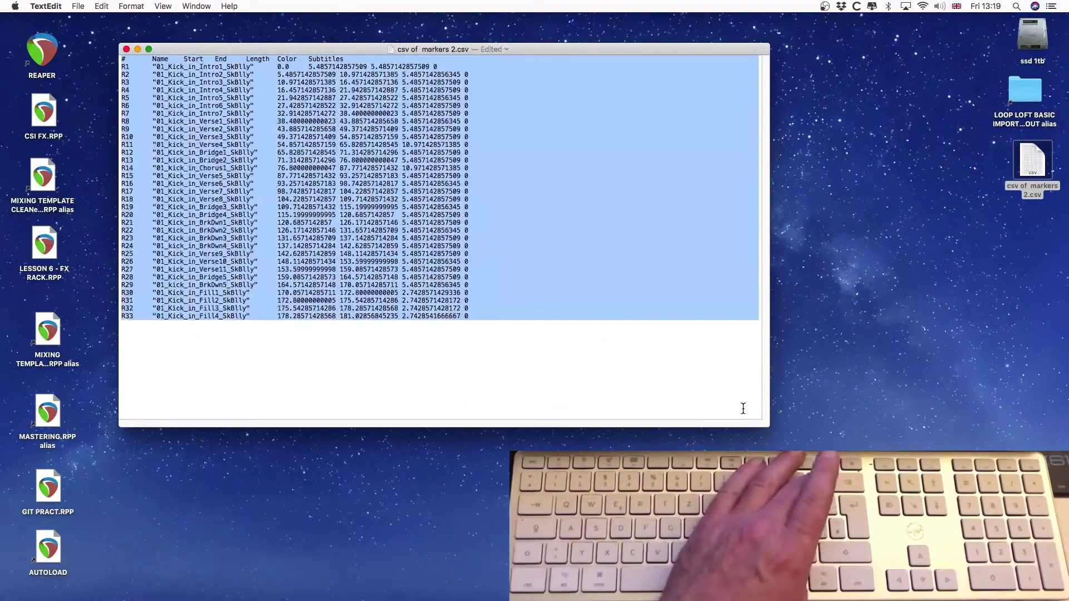
key(super+plus)
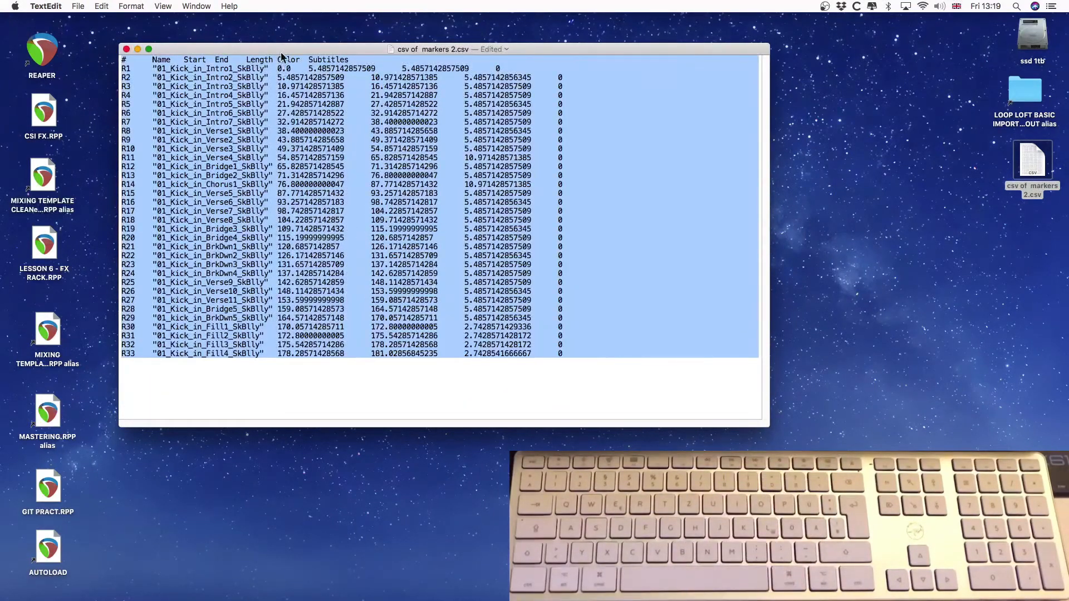
drag(281, 54, 427, 34)
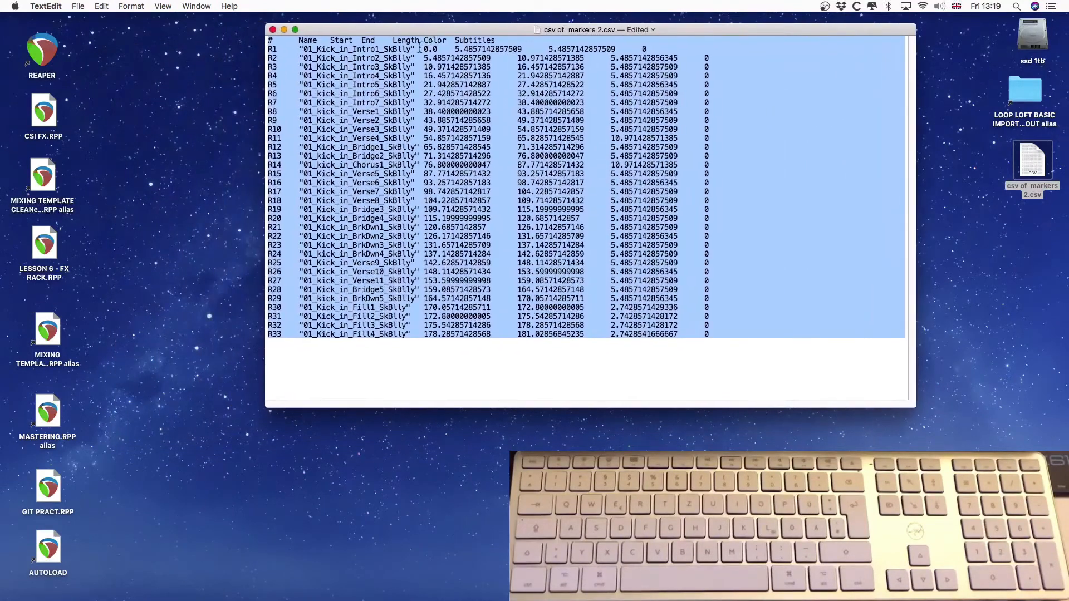
click(448, 354)
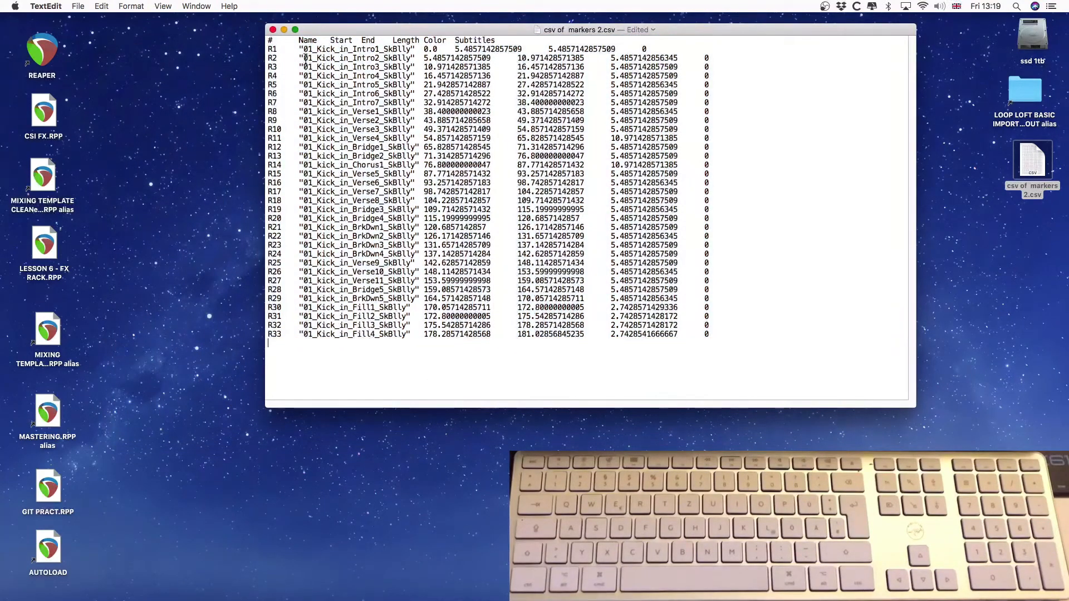
Remove the "01_Kick_in_" prefix and the "_SkBlly" suffix from all region names in the CSV, save it and quit TextEdit
drag(304, 48, 351, 337)
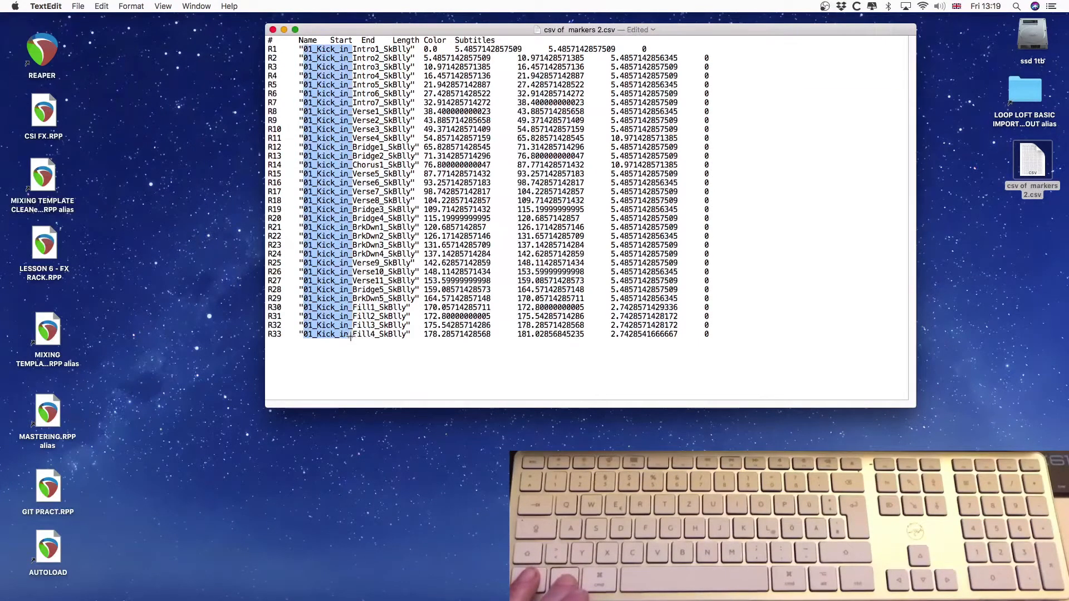
key(BackSpace)
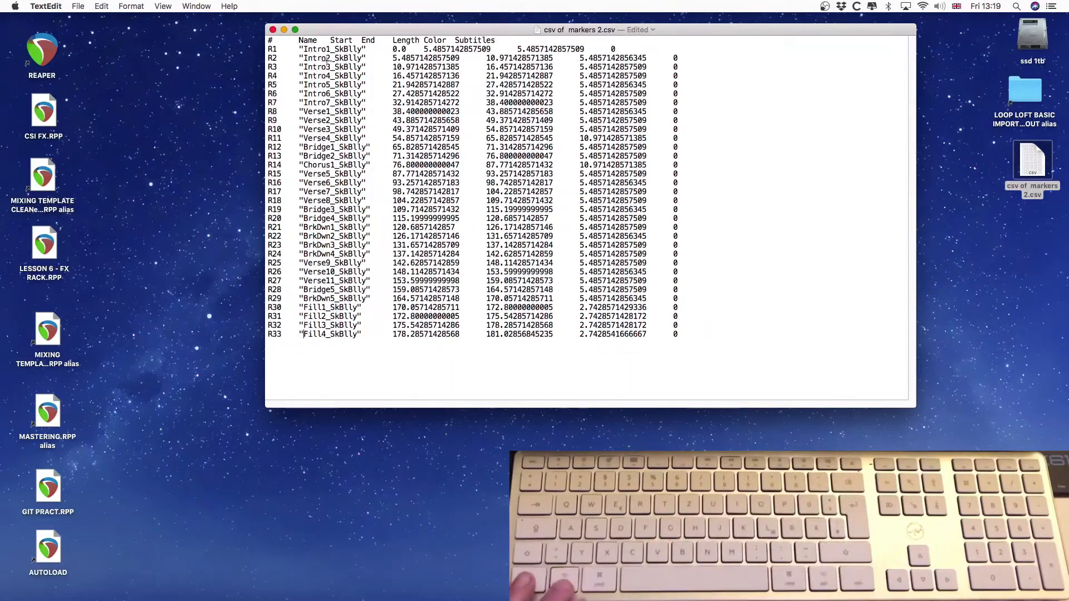
drag(334, 72, 361, 142)
key(BackSpace)
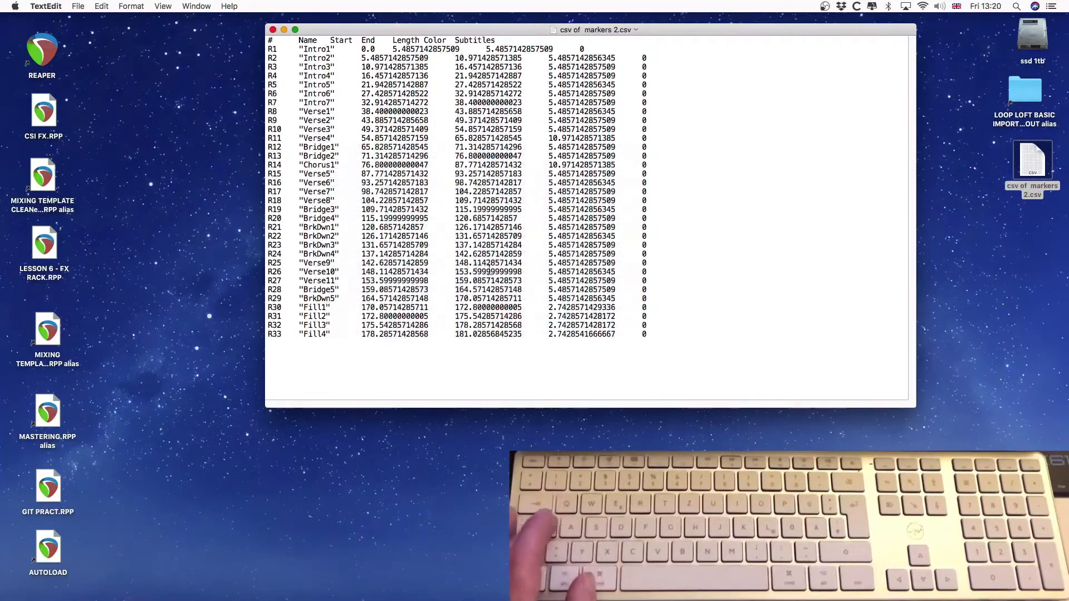
key(cmd+q)
Switch back to REAPER and import the regions from "csv of markers 2.csv" with the X-Raym tab-delimited CSV import script
key(super+Tab)
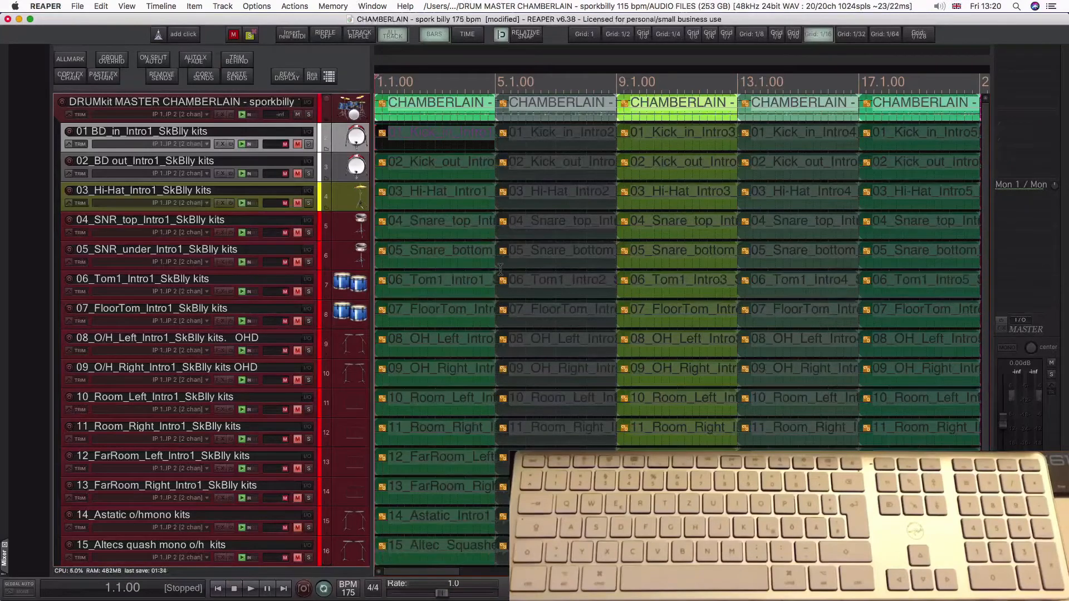
key(shift+slash)
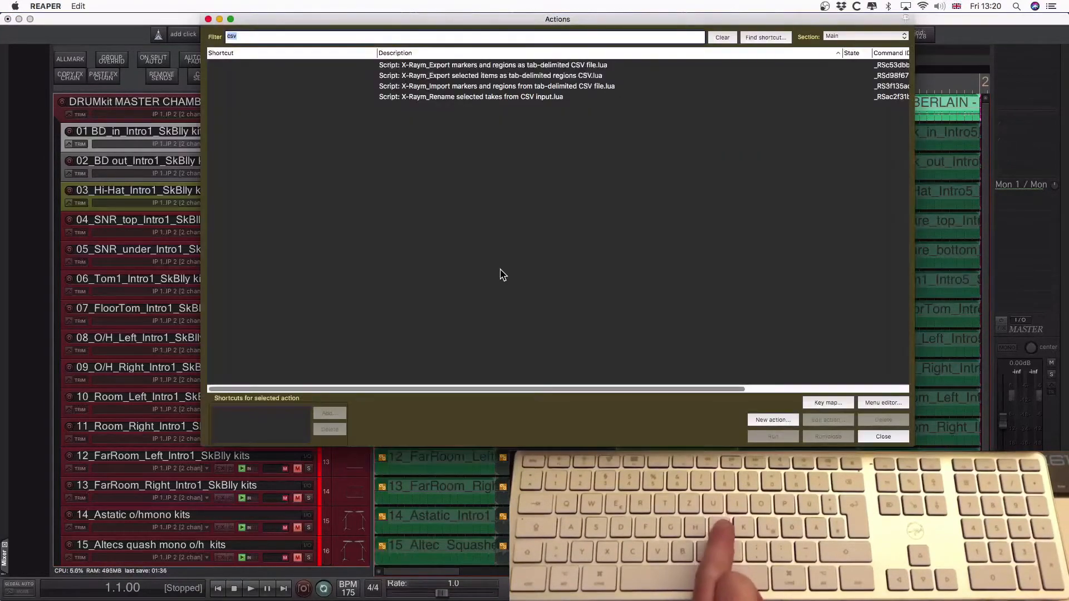
click(458, 88)
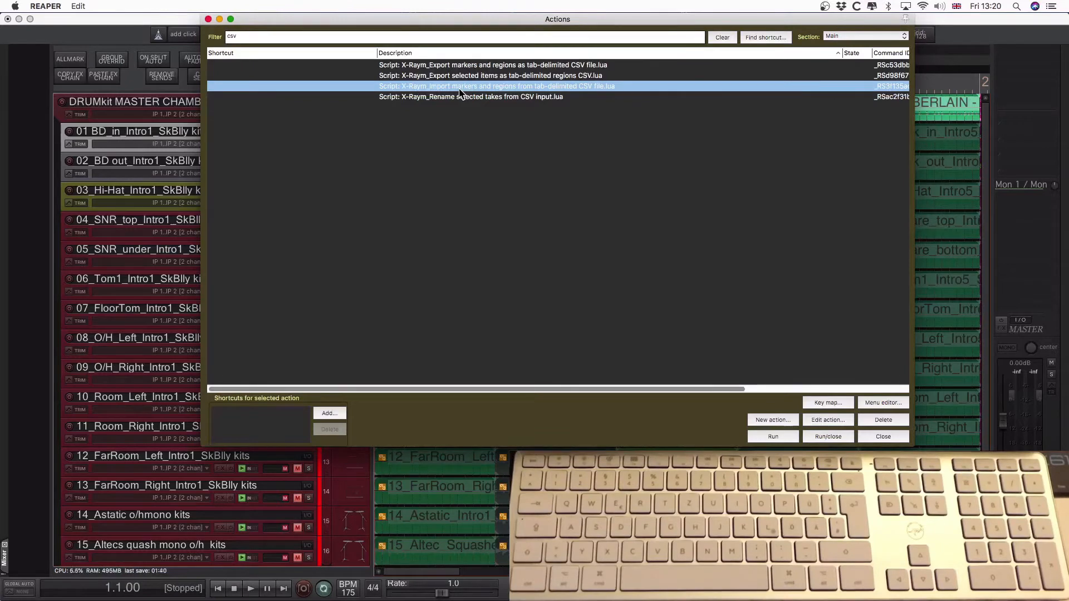
double_click(459, 88)
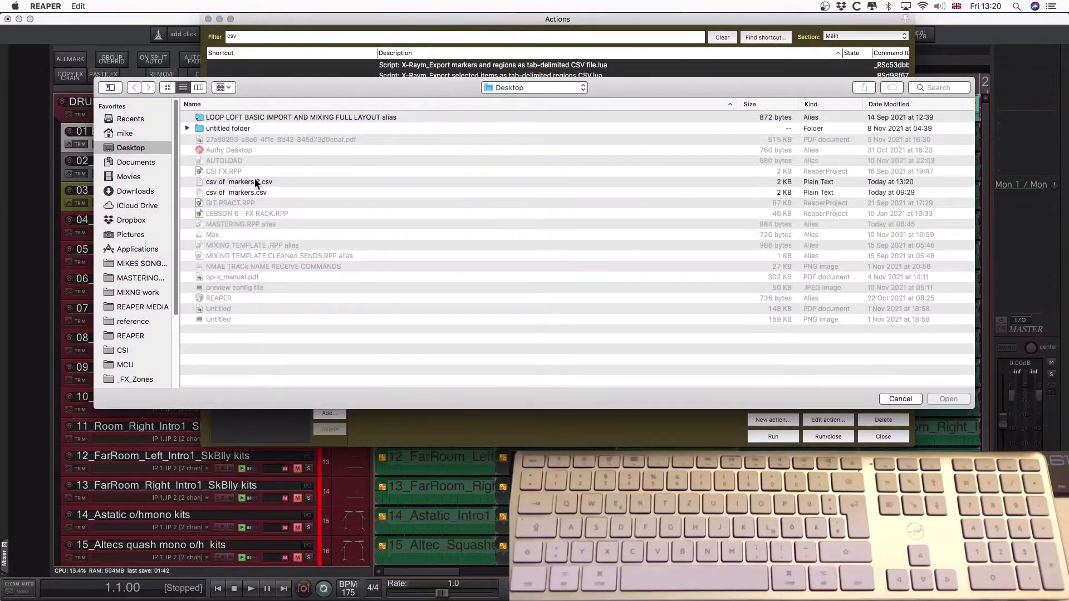
click(255, 182)
double_click(256, 182)
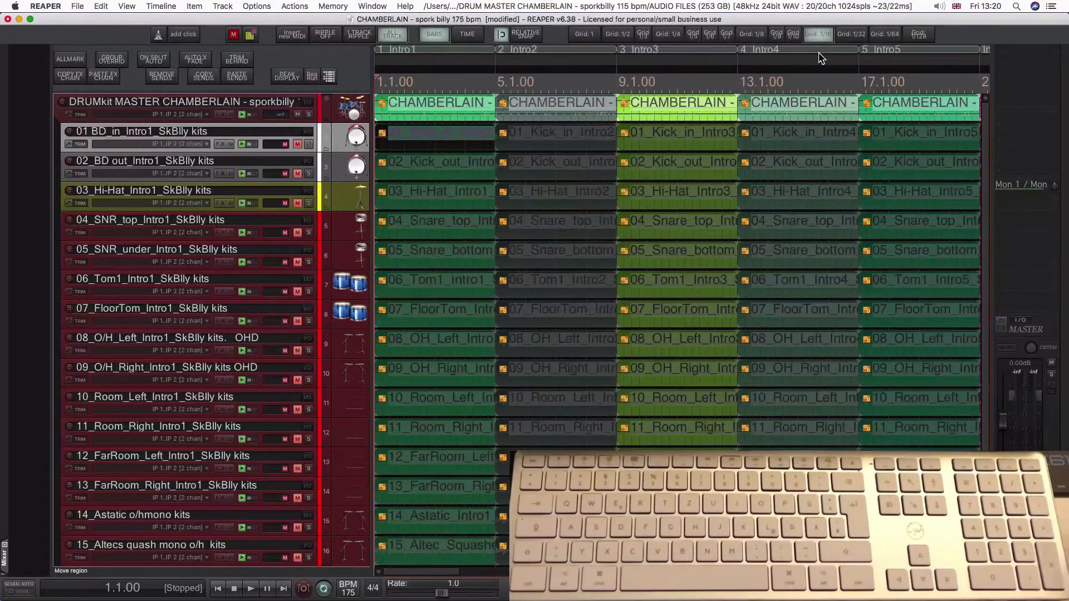
Move the Verse4 region together with its items to about bar 85, toward the end of the arrangement
key(Down)
key(Down)
key(Down)
key(Down)
key(Down)
key(Down)
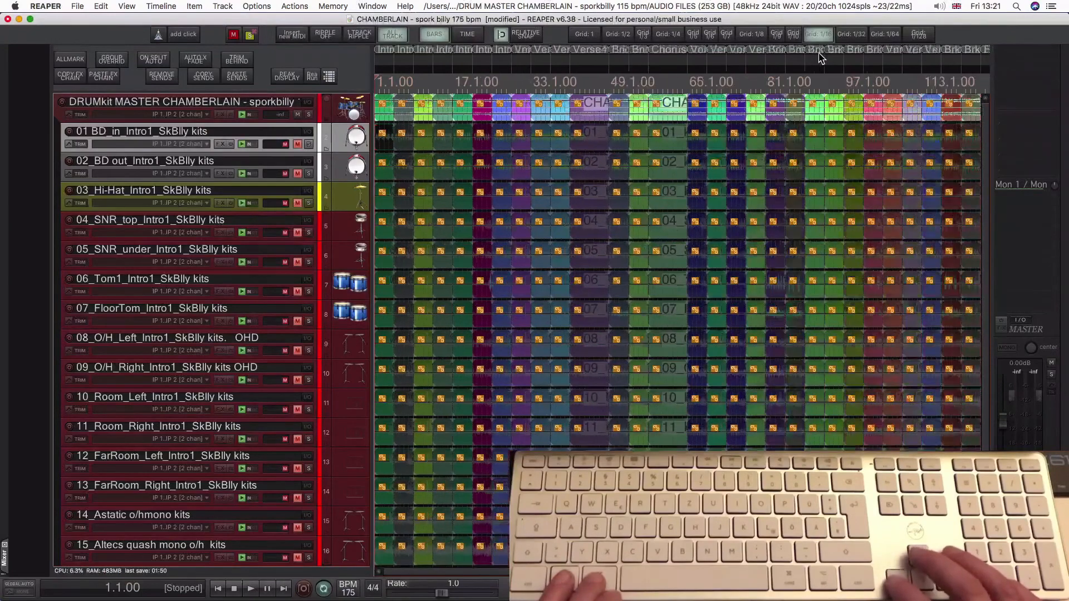
key(Down)
key(Down)
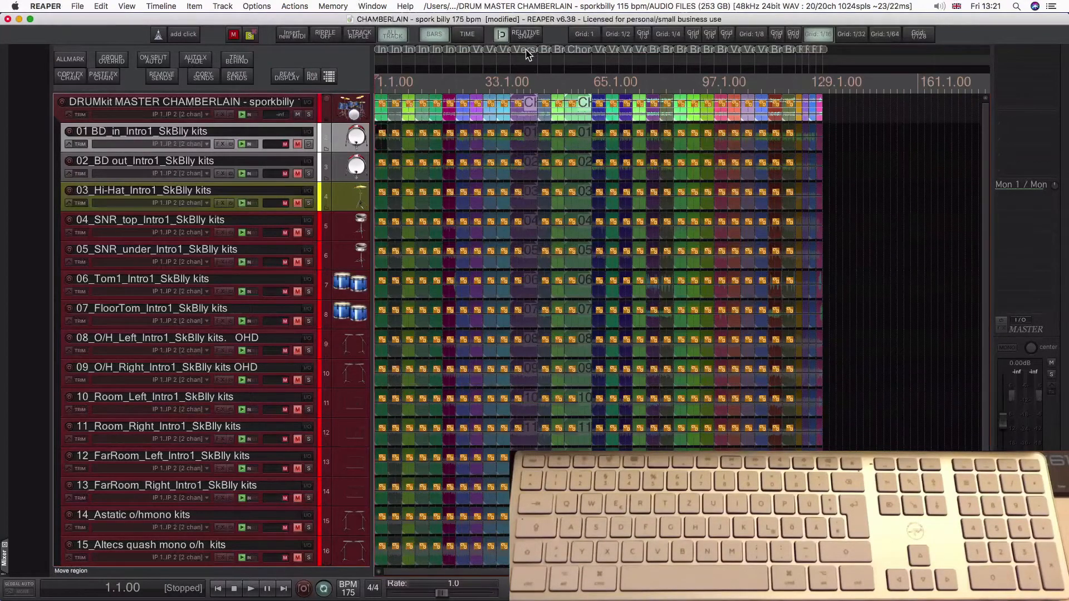
drag(528, 53, 687, 50)
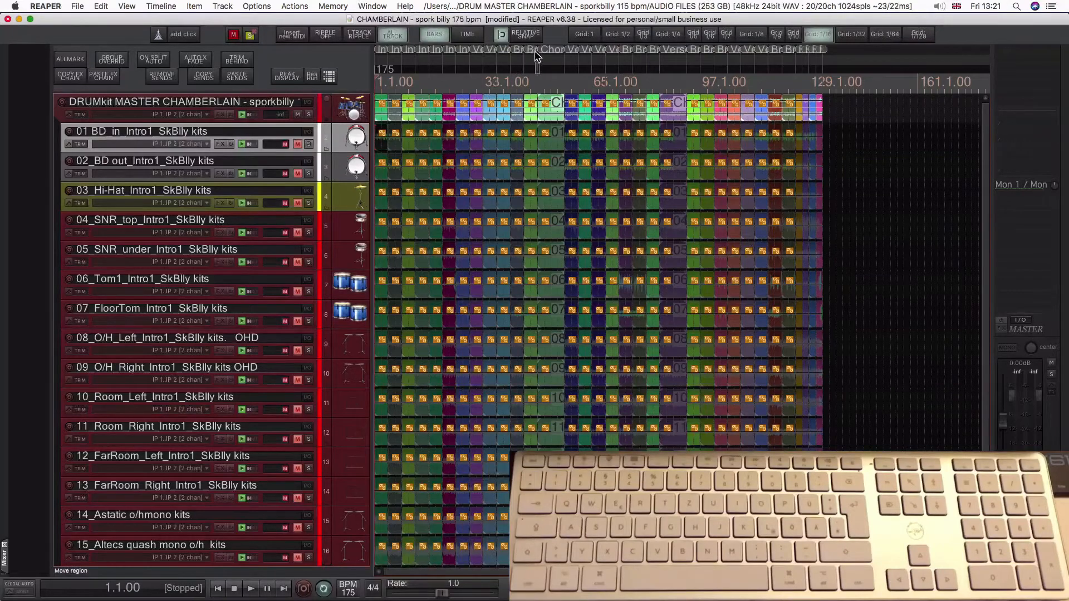
Move a Bridge region with its items from the section before the Chorus to about bar 21, among the Intro regions
drag(536, 51, 536, 52)
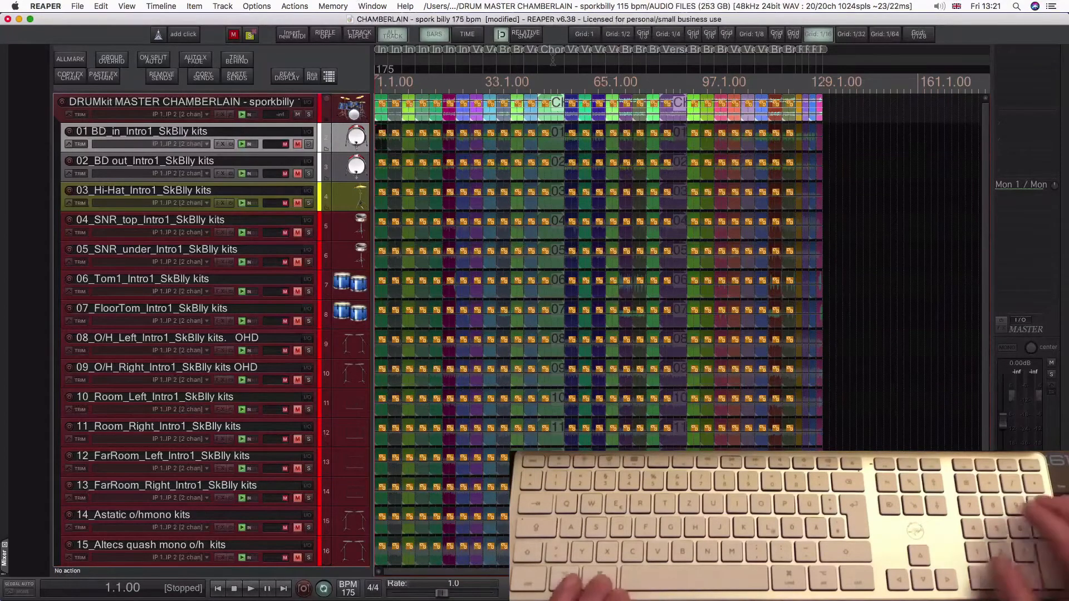
key(KP_Add)
key(KP_Add)
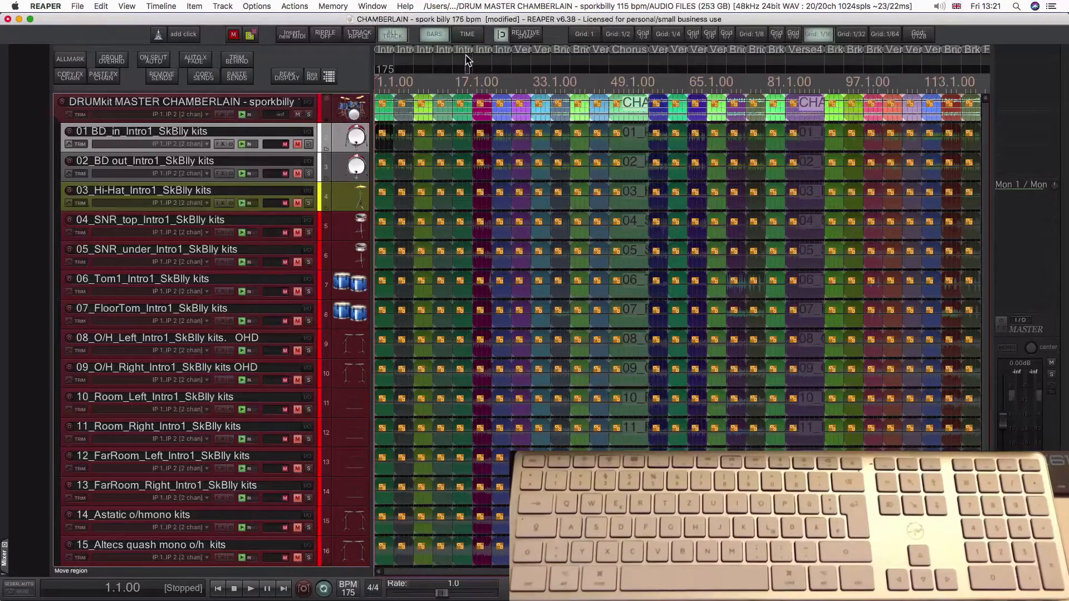
drag(466, 56, 475, 55)
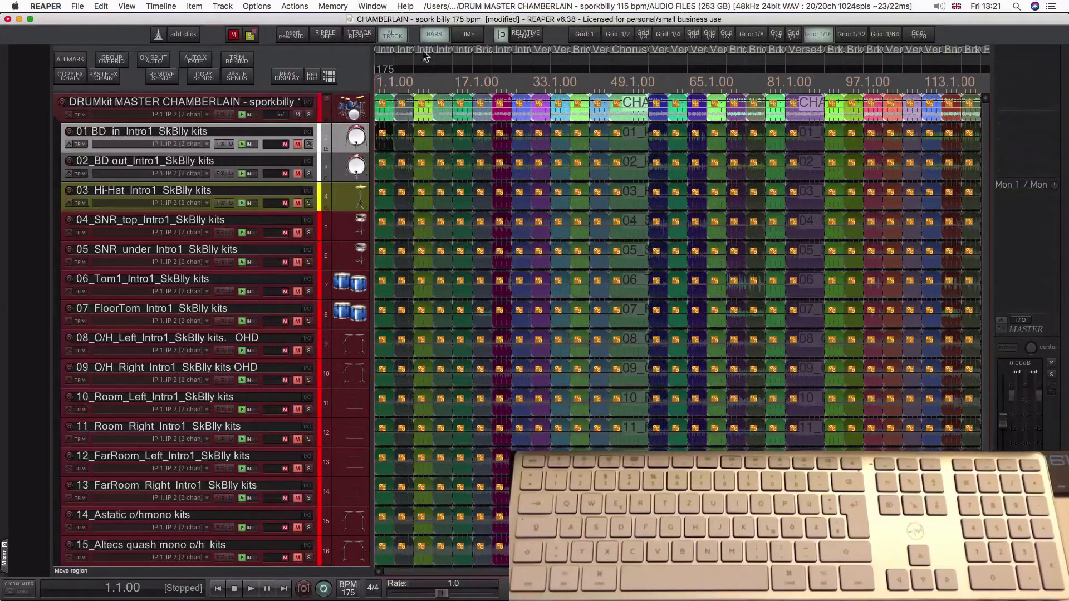